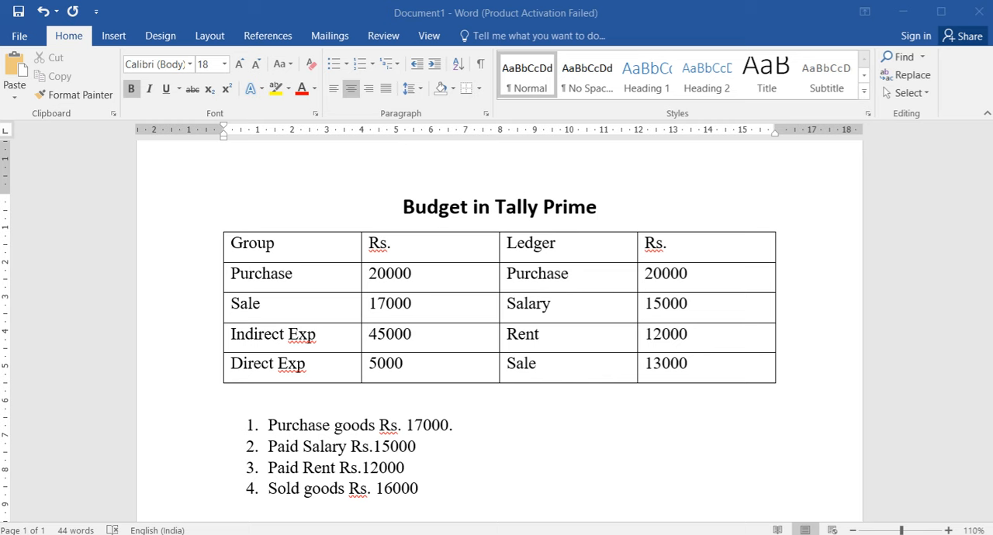
Switch to TallyPrime and create a company named Budget of Office with the default mailing name and financial year.
{"action": "key", "text": "alt+Tab"}
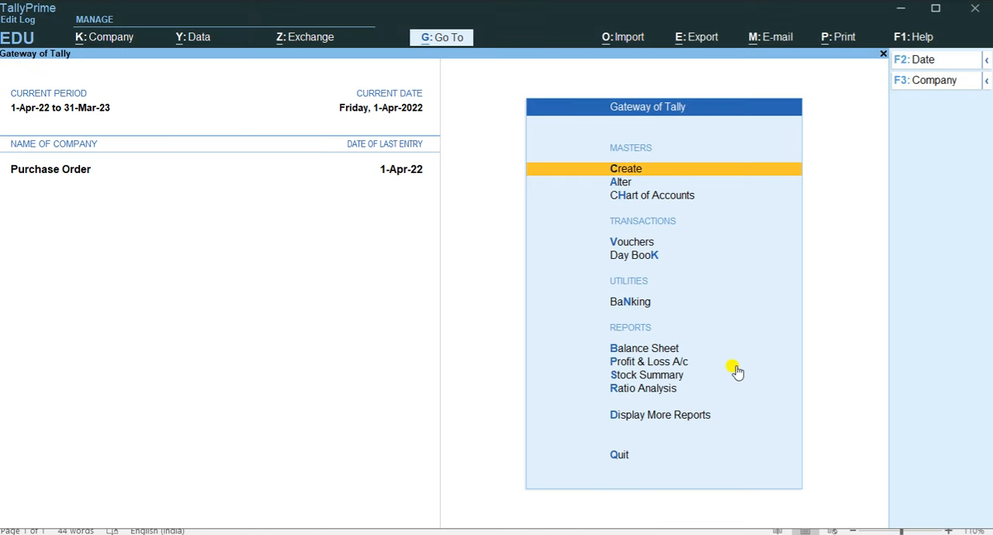
{"action": "key", "text": "F3"}
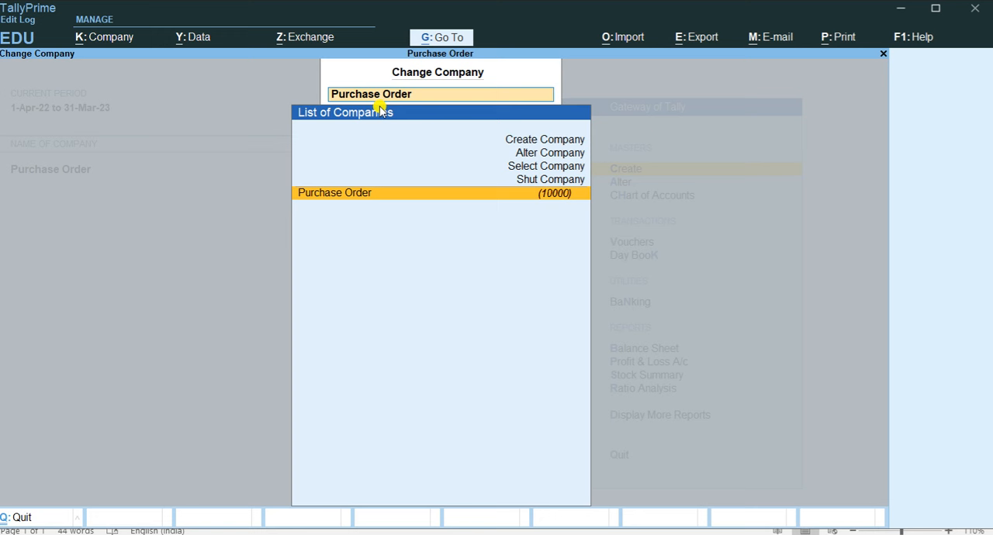
{"action": "key", "text": "Up"}
{"action": "key", "text": "Up"}
{"action": "key", "text": "Up"}
{"action": "key", "text": "Up"}
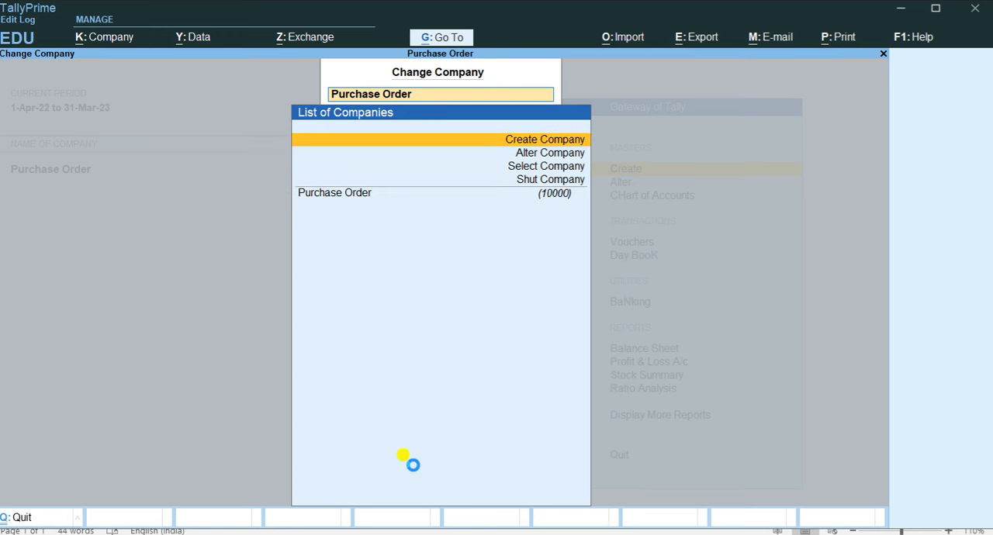
{"action": "key", "text": "Return"}
{"action": "type", "text": "Budget of"}
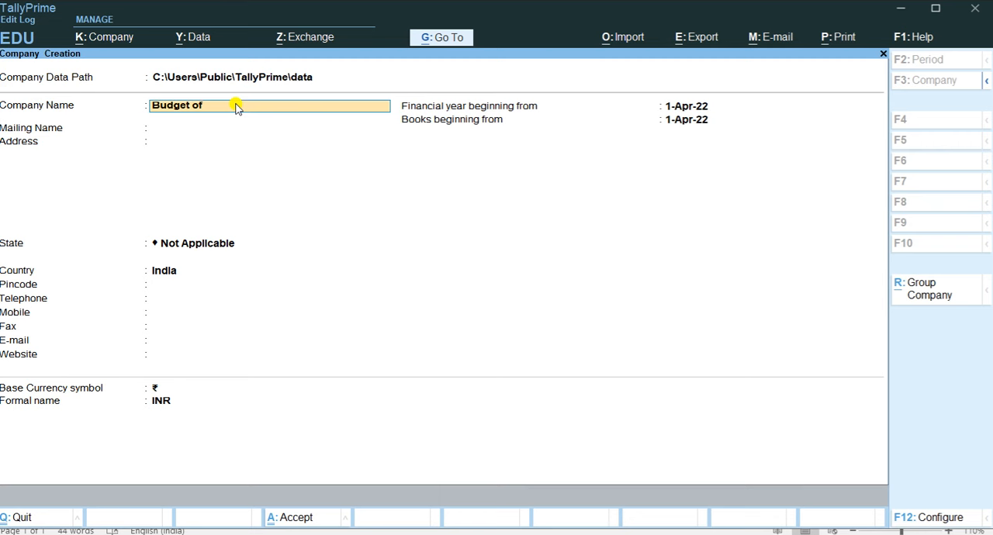
{"action": "type", "text": " Office"}
{"action": "key", "text": "Return"}
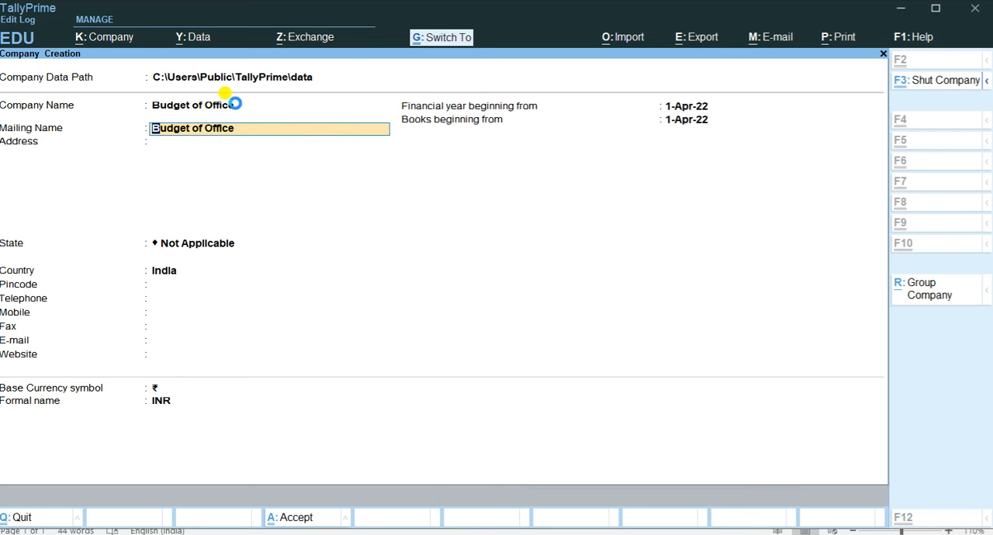
{"action": "key", "text": "ctrl+a"}
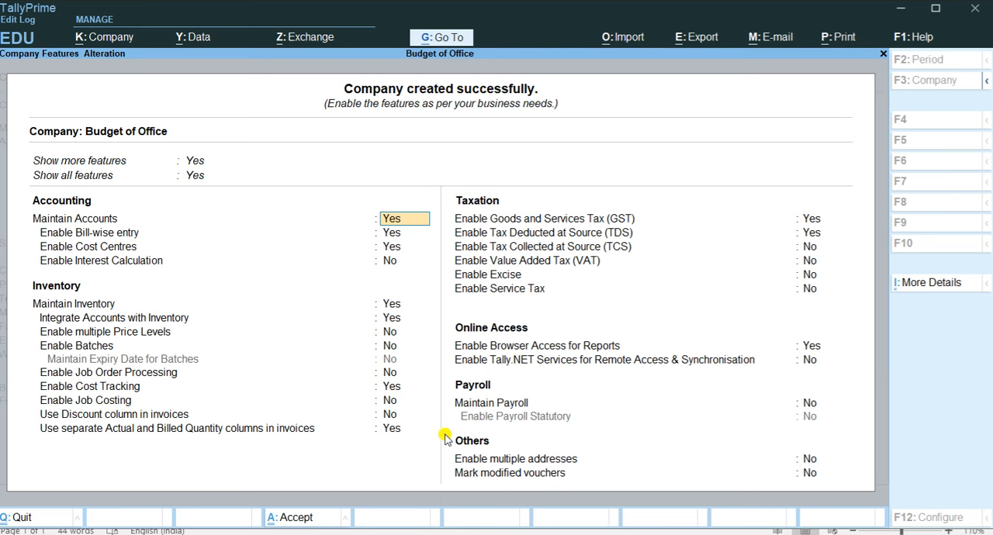
Turn off Cost Centres in the company features and save the feature settings.
{"action": "key", "text": "Return"}
{"action": "key", "text": "Return"}
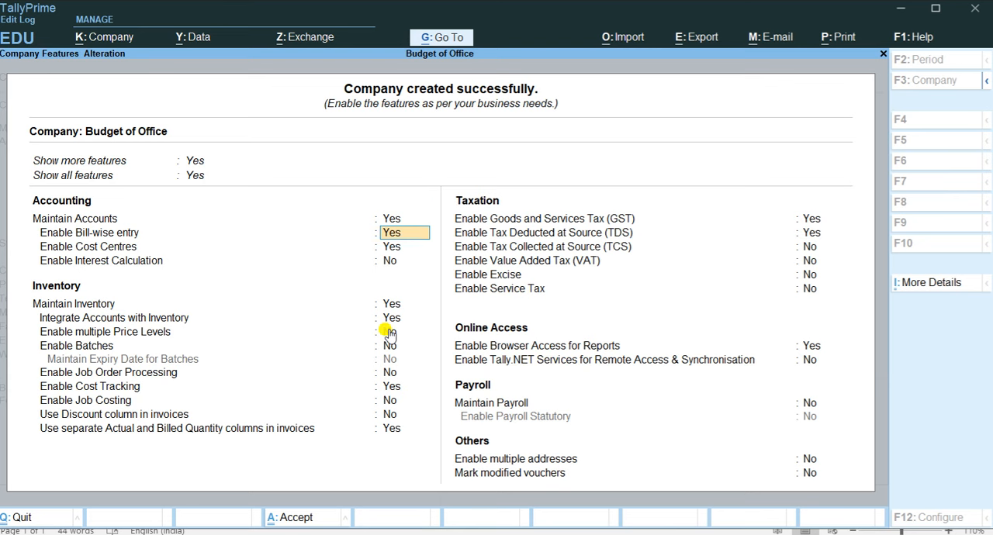
{"action": "key", "text": "n"}
{"action": "key", "text": "Return"}
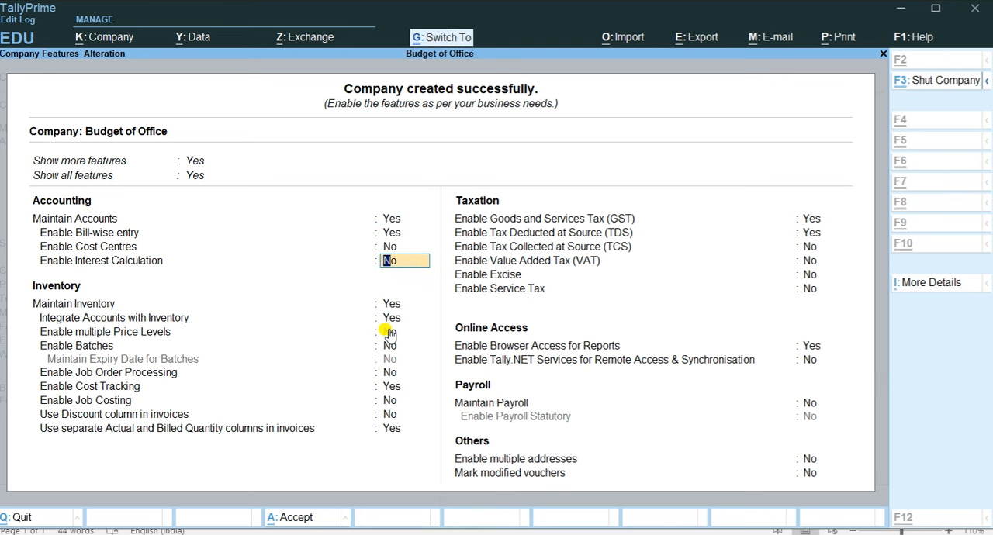
{"action": "key", "text": "ctrl+a"}
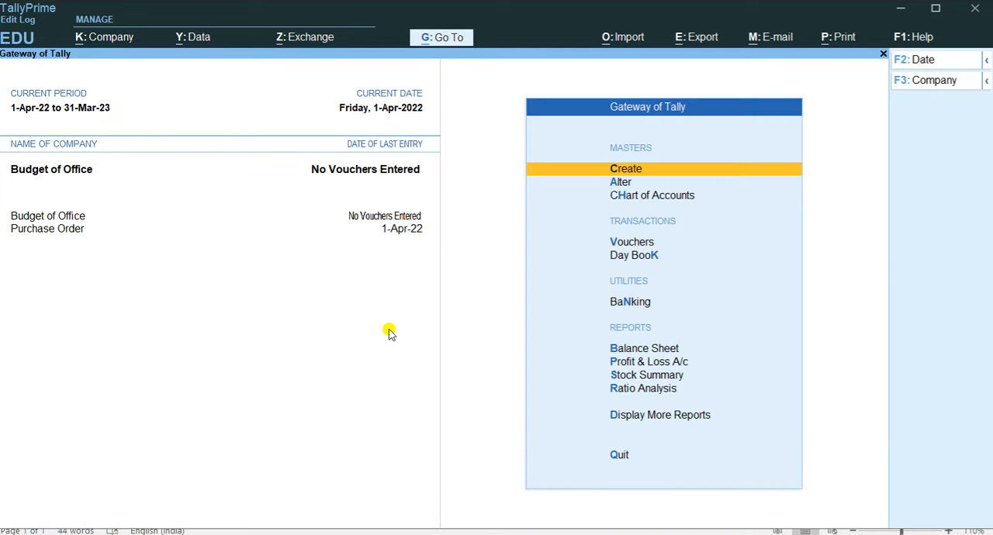
Expand the list of masters to show more types and open the creation form for a Budget.
{"action": "key", "text": "Return"}
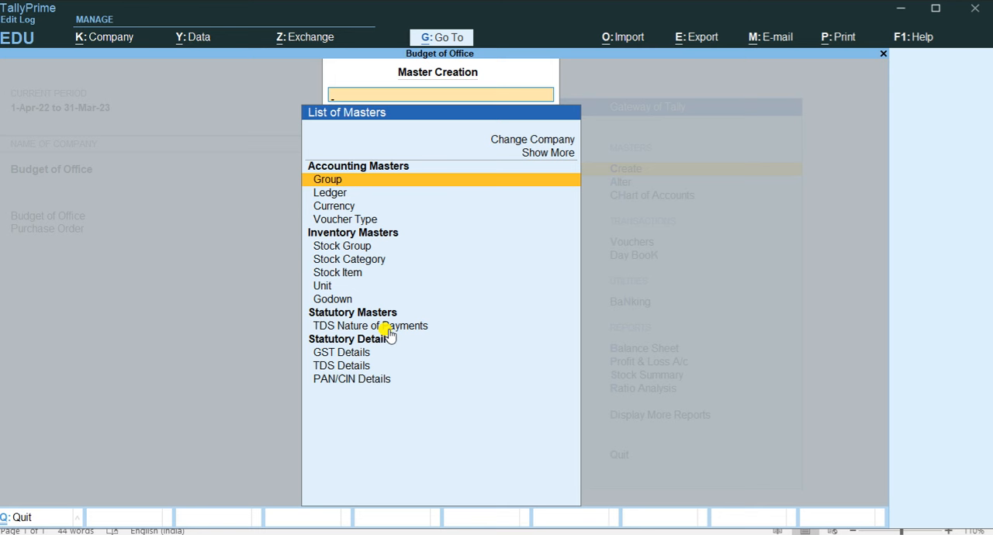
{"action": "key", "text": "Up"}
{"action": "key", "text": "Return"}
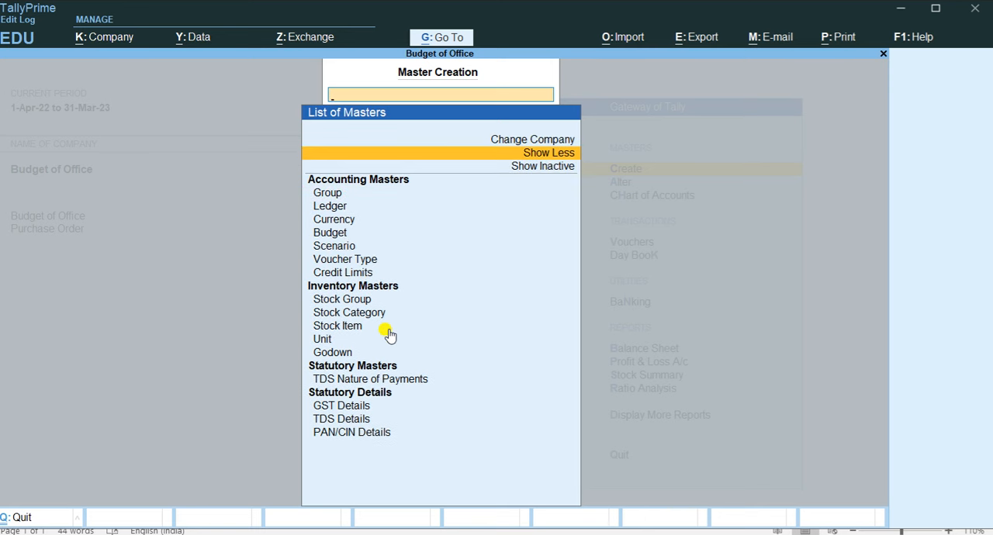
{"action": "key", "text": "Down"}
{"action": "key", "text": "Down"}
{"action": "key", "text": "Down"}
{"action": "key", "text": "Down"}
{"action": "key", "text": "Down"}
{"action": "key", "text": "Down"}
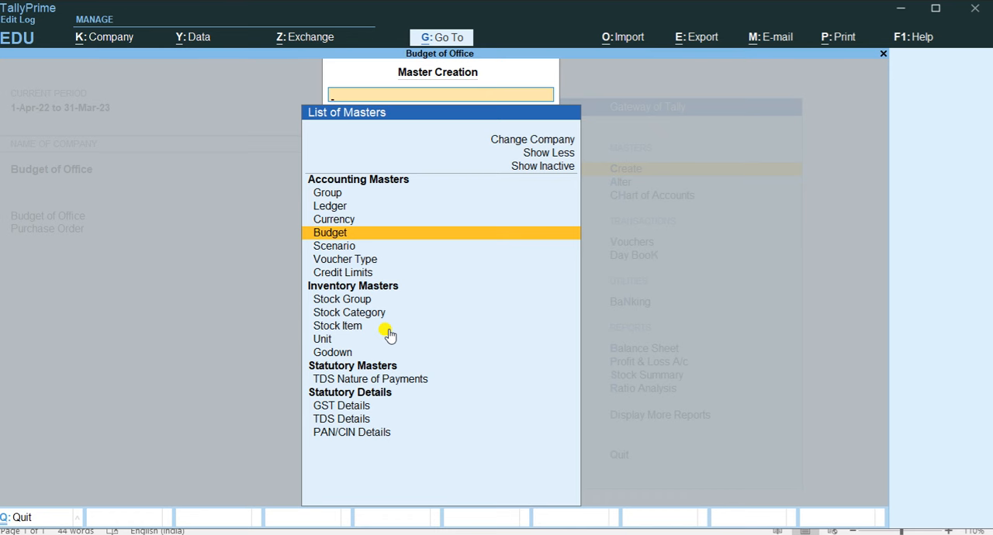
{"action": "key", "text": "Return"}
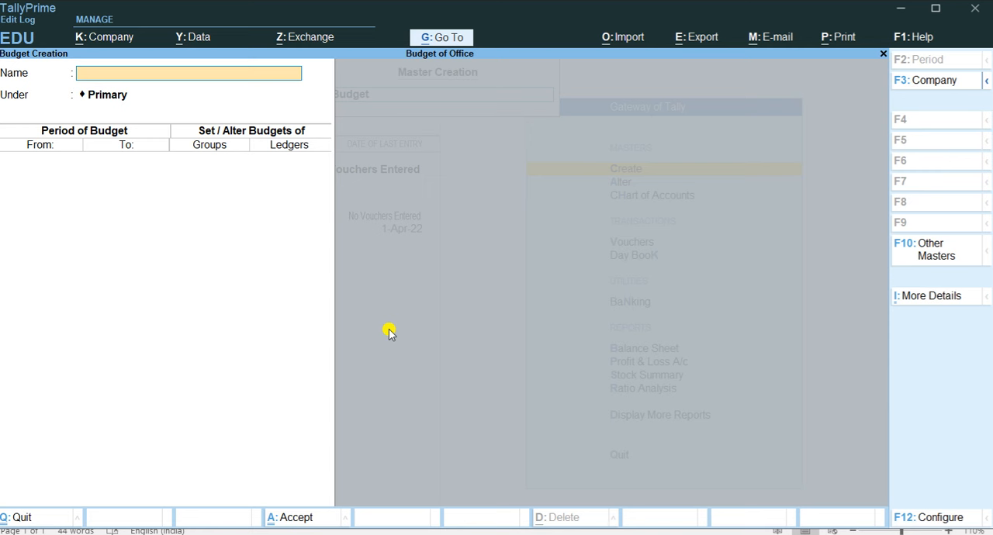
Name the new budget Office Budget and keep it under Primary.
{"action": "type", "text": "Office Budget"}
{"action": "key", "text": "Return"}
{"action": "key", "text": "Return"}
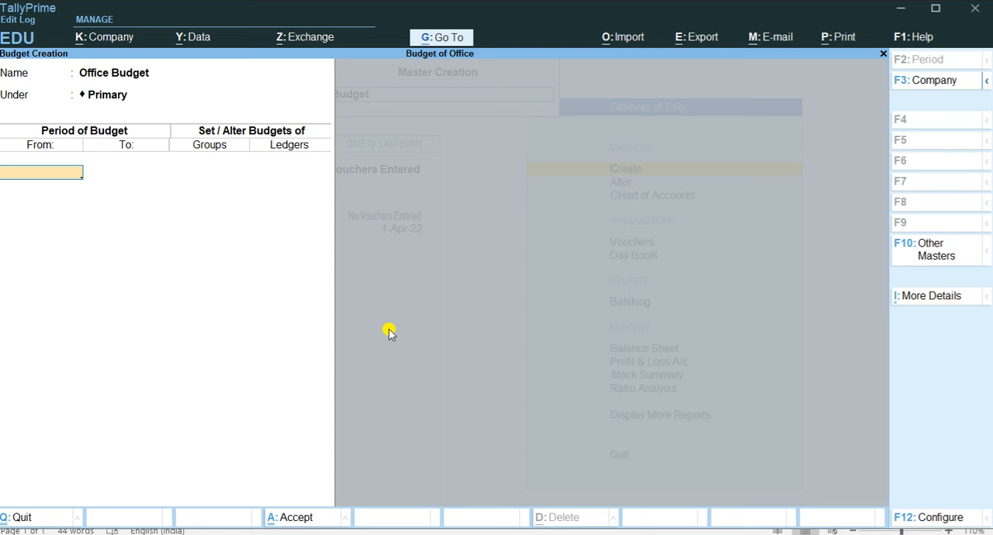
Set the budget period from 1-4-22 to 1-5-22.
{"action": "type", "text": "1-4-22"}
{"action": "key", "text": "Return"}
{"action": "type", "text": "1-"}
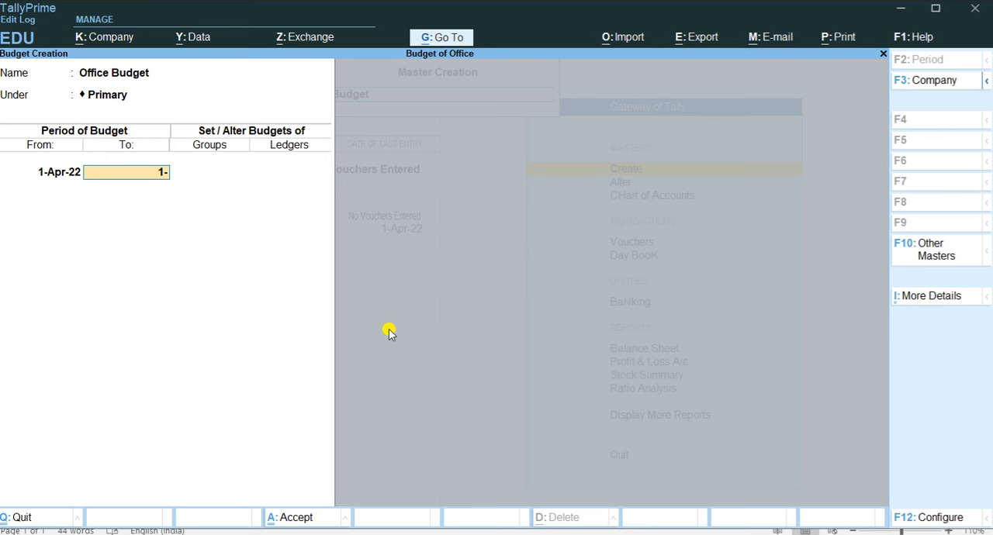
{"action": "type", "text": "5-22"}
{"action": "key", "text": "Return"}
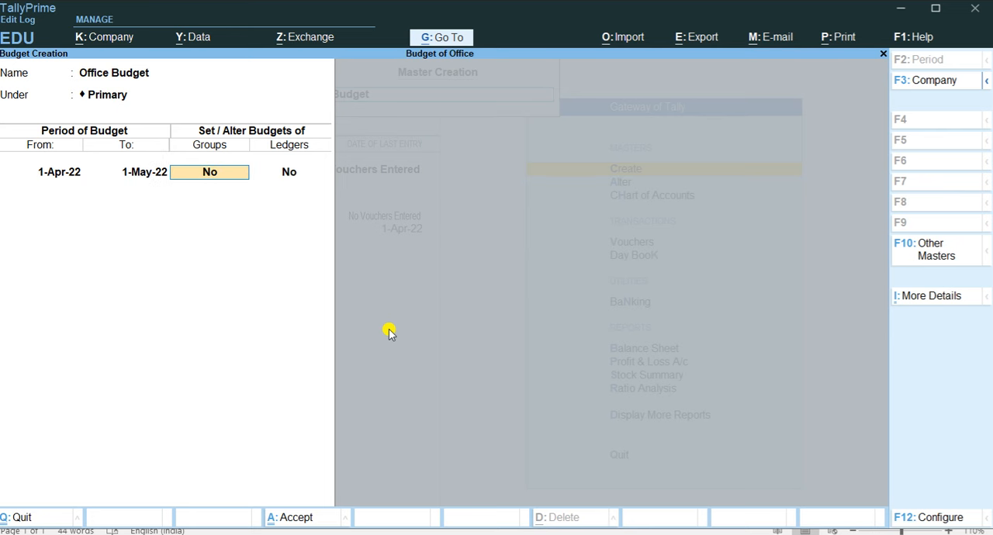
Enable group budgets for the period and add Purchase Accounts on closing balance with an amount of 20000.
{"action": "type", "text": "y"}
{"action": "key", "text": "Return"}
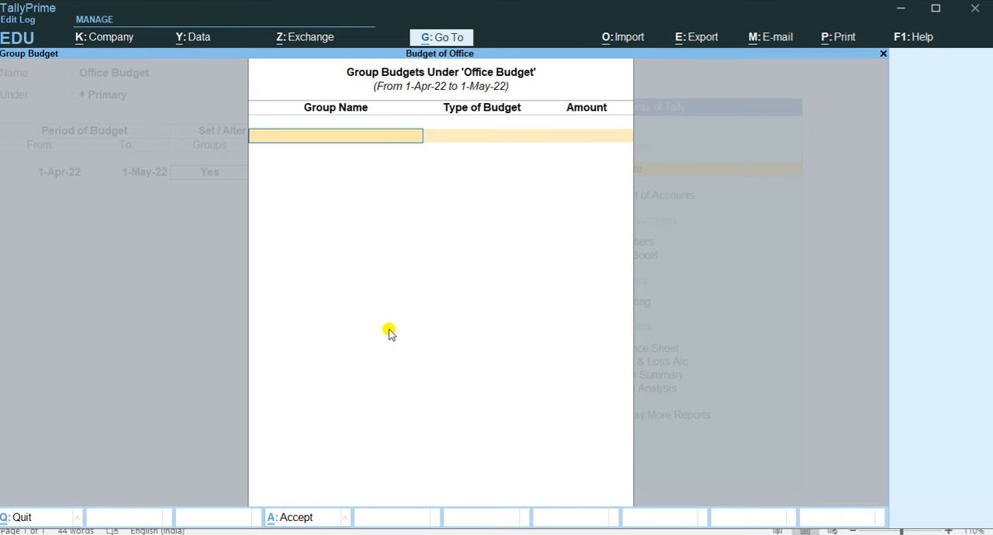
{"action": "key", "text": "alt+Tab"}
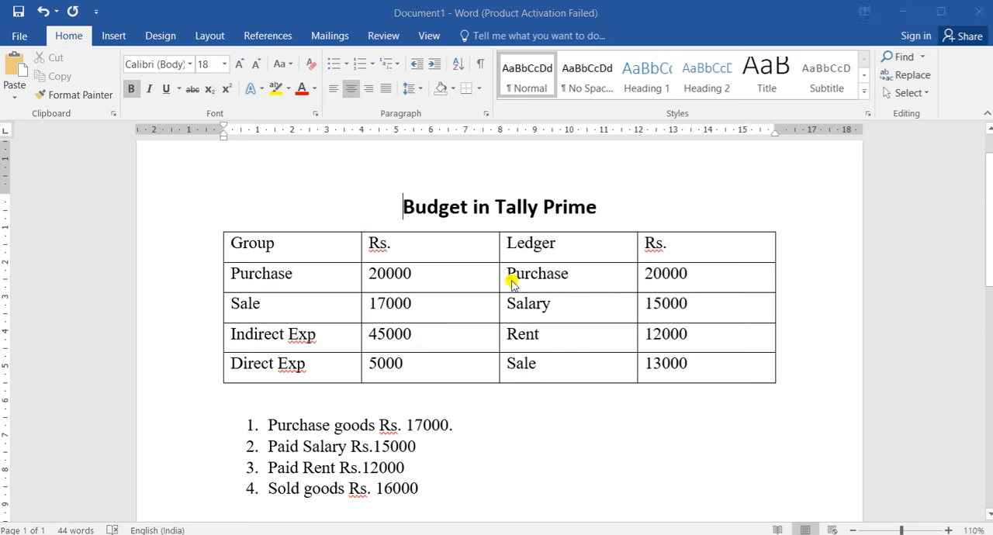
{"action": "key", "text": "alt+Tab"}
{"action": "type", "text": "Pu"}
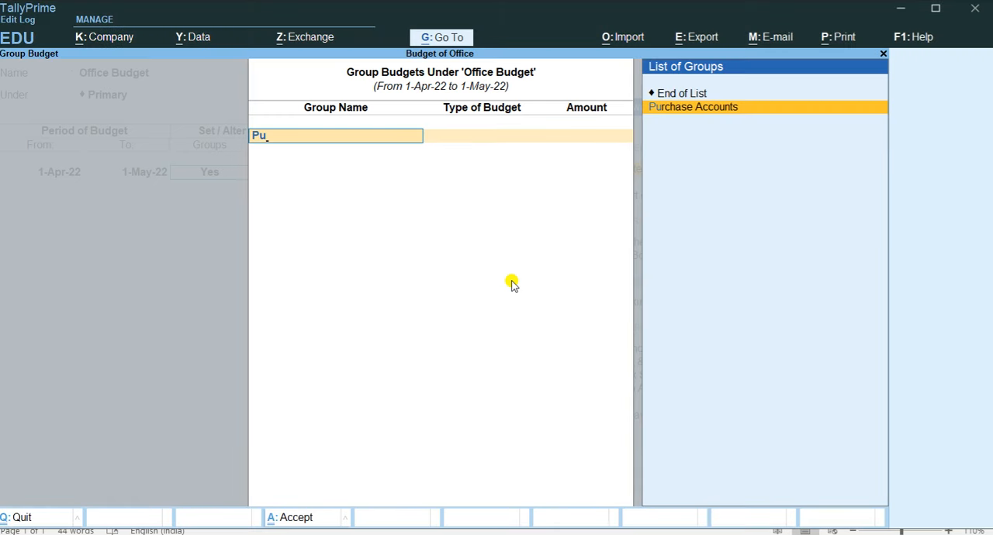
{"action": "key", "text": "Return"}
{"action": "key", "text": "Return"}
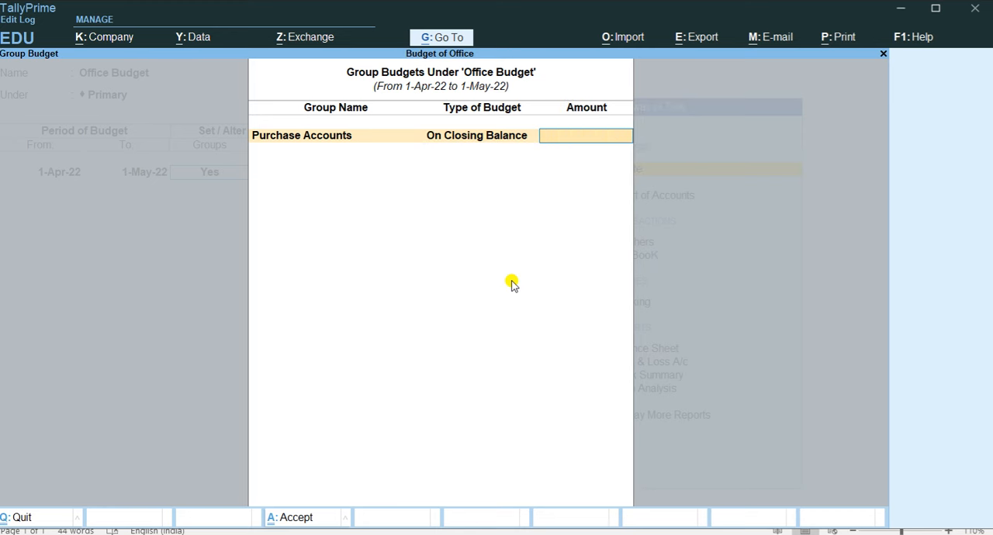
{"action": "type", "text": "20000"}
{"action": "key", "text": "Return"}
Check the budget table in Word and add Sales Accounts to the group budgets on closing balance with 17000.
{"action": "key", "text": "alt+Tab"}
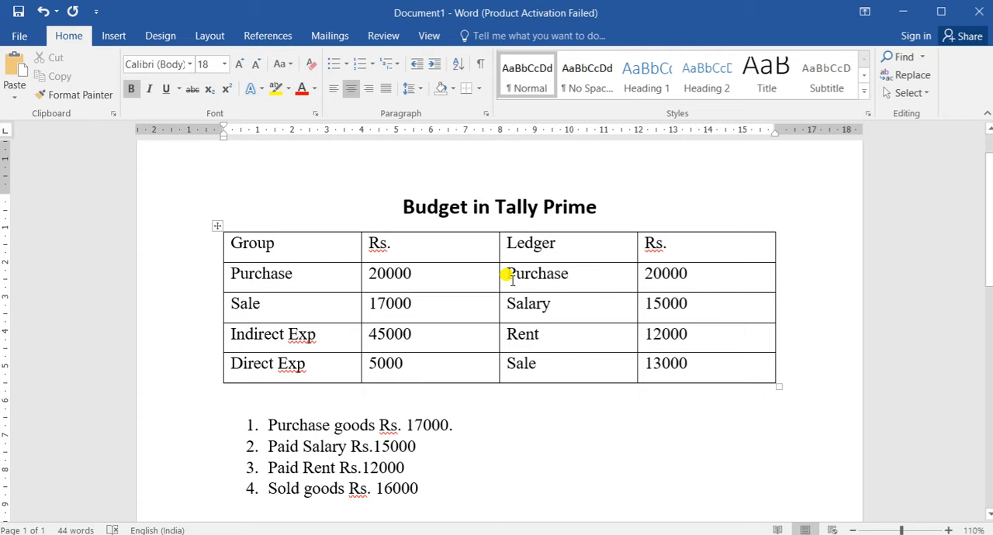
{"action": "key", "text": "alt+Tab"}
{"action": "type", "text": "Sa"}
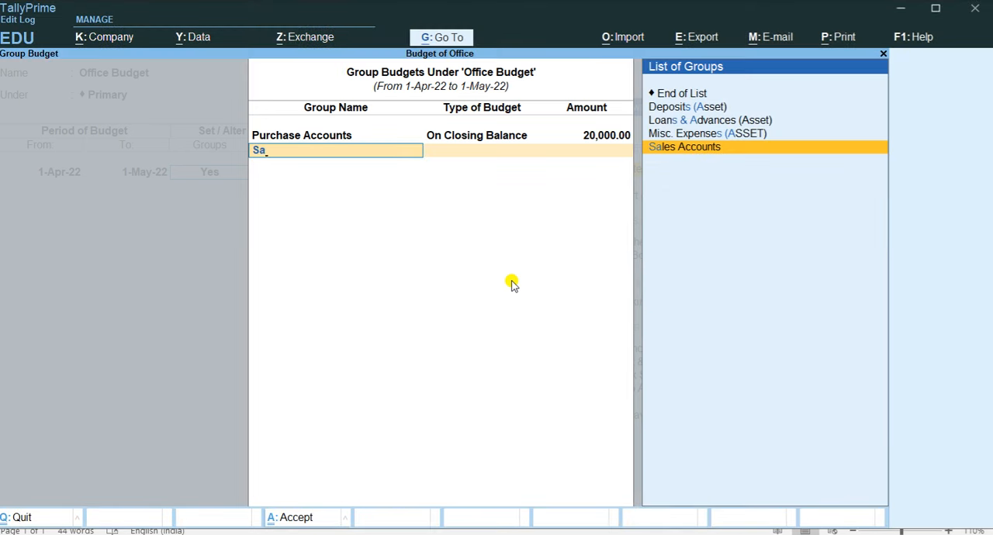
{"action": "key", "text": "Return"}
{"action": "key", "text": "Return"}
{"action": "type", "text": "17000"}
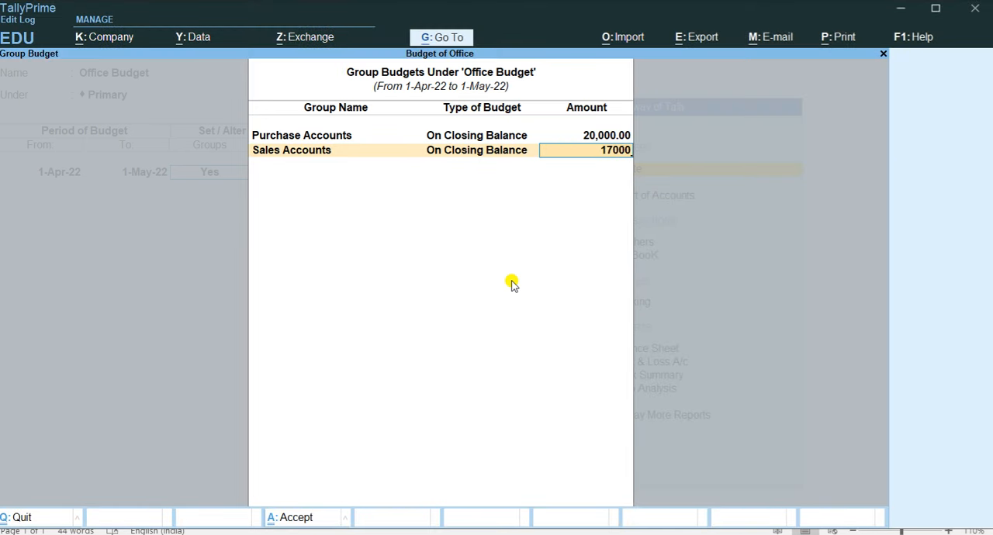
{"action": "key", "text": "Return"}
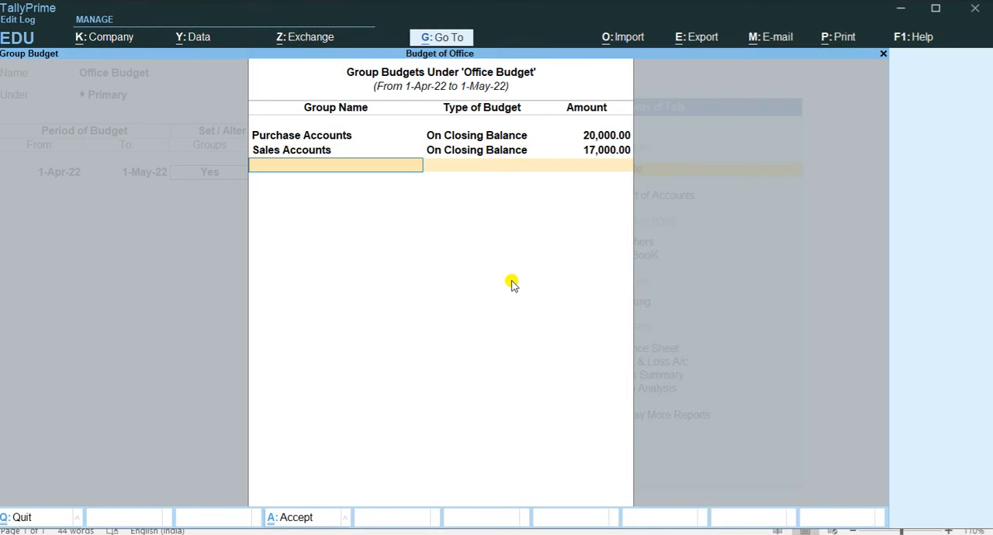
Check the budget table in Word and add Indirect Expenses to the group budgets on closing balance with 45000.
{"action": "key", "text": "alt+Tab"}
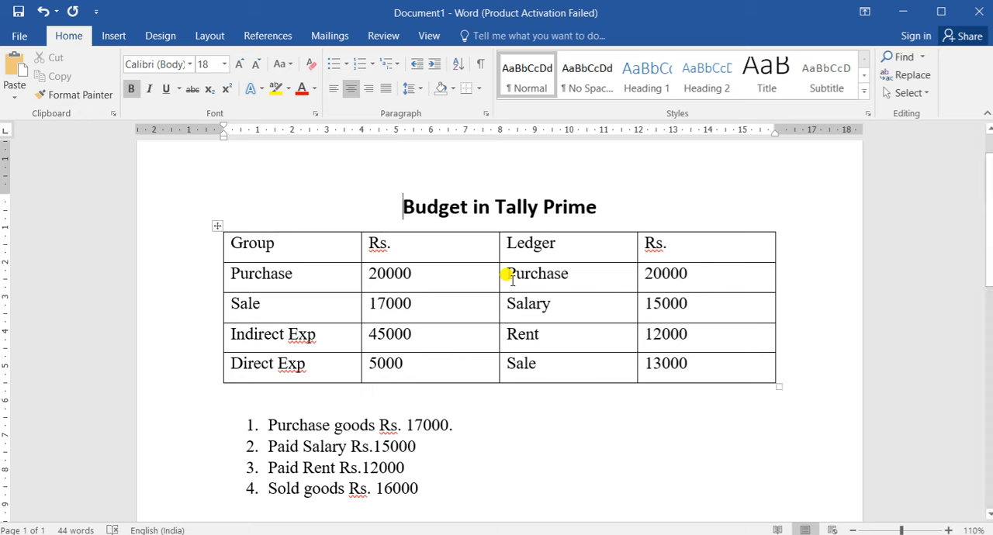
{"action": "key", "text": "alt+Tab"}
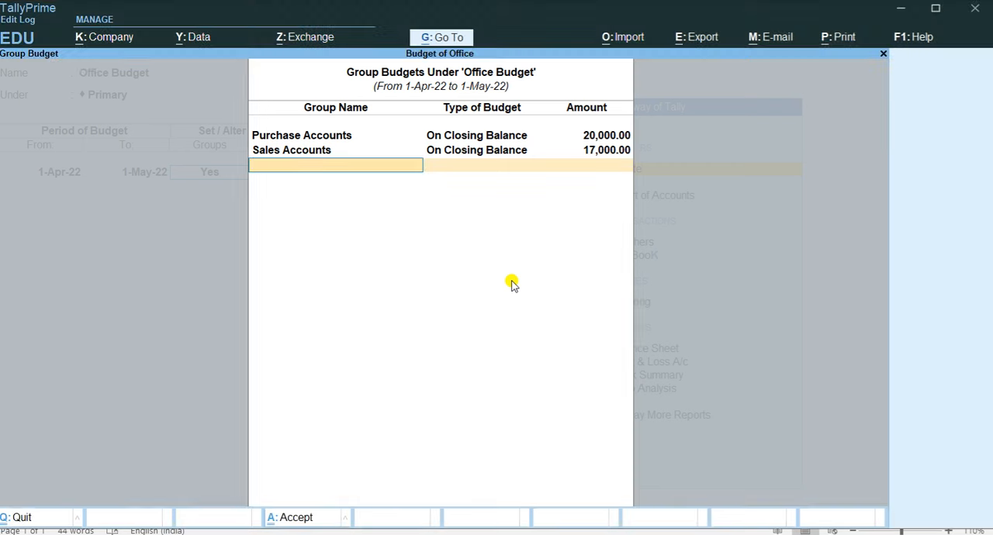
{"action": "type", "text": "In"}
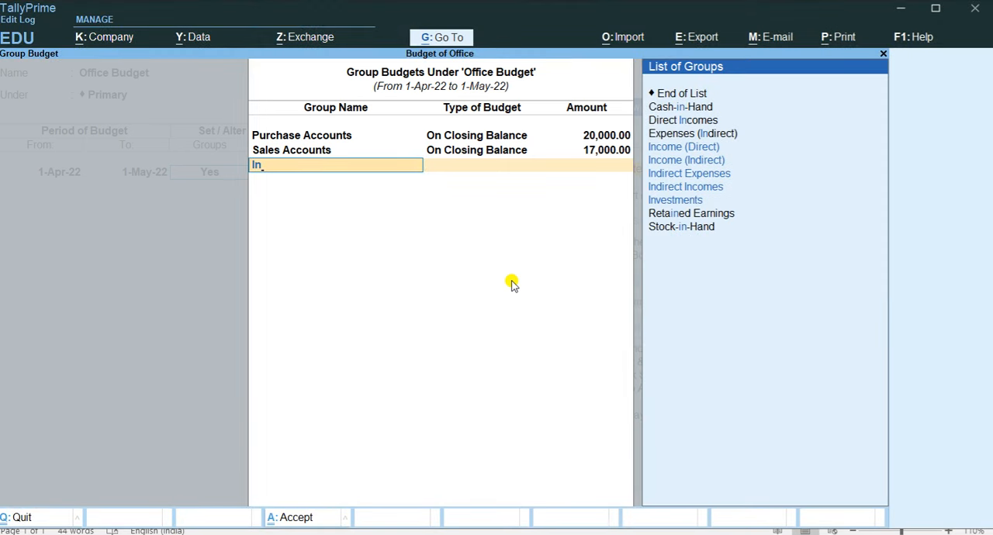
{"action": "key", "text": "Down"}
{"action": "key", "text": "Down"}
{"action": "key", "text": "Down"}
{"action": "key", "text": "Return"}
{"action": "key", "text": "Return"}
{"action": "type", "text": "45000"}
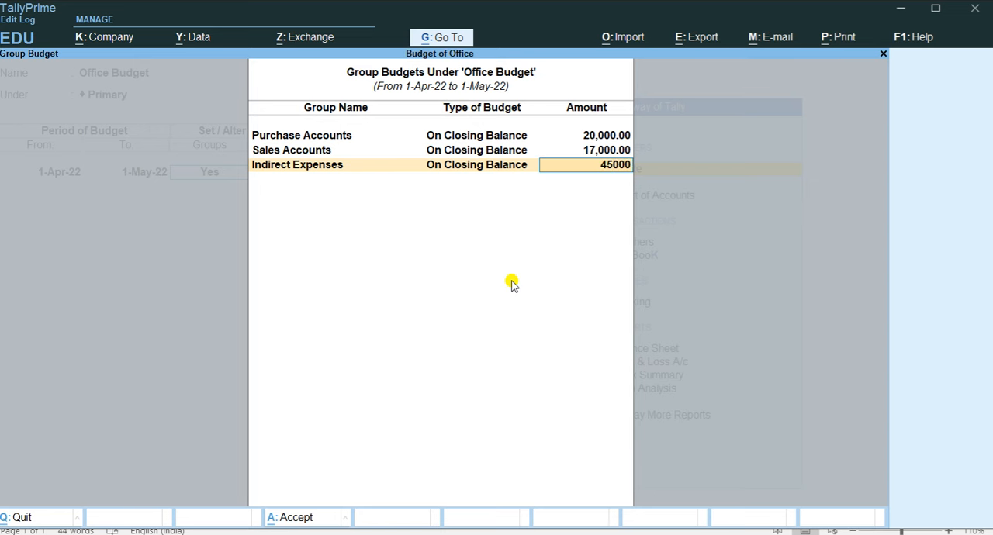
{"action": "key", "text": "Return"}
Check the Word table, add Direct Expenses to the group budgets with an amount of 6000, and finish the group list.
{"action": "key", "text": "alt+Tab"}
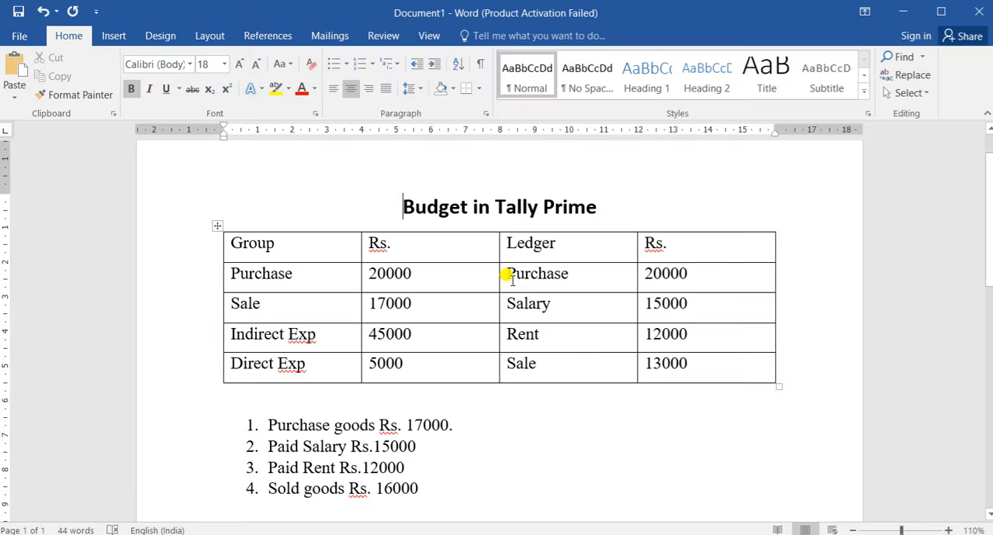
{"action": "key", "text": "alt+Tab"}
{"action": "type", "text": "Di"}
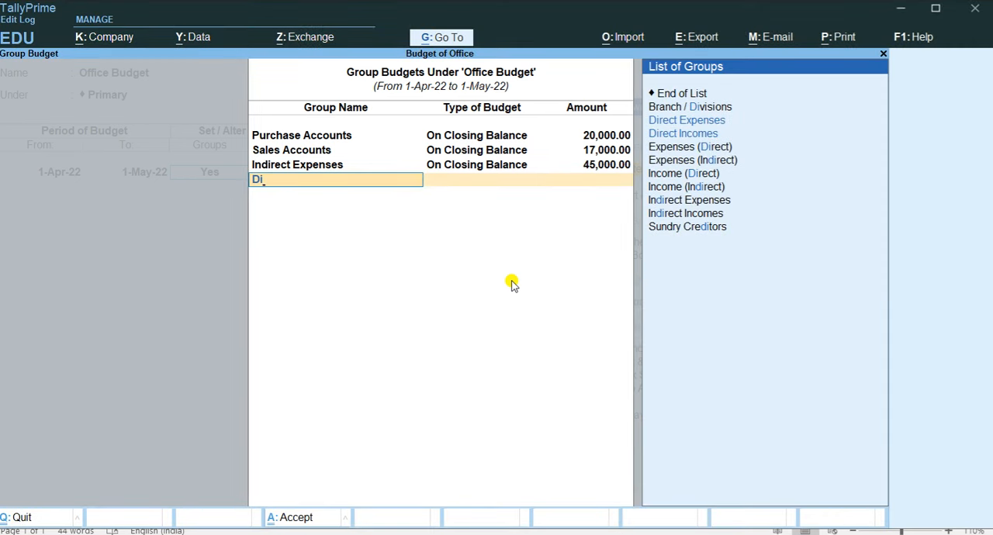
{"action": "key", "text": "Return"}
{"action": "key", "text": "Return"}
{"action": "type", "text": "6000"}
Enable ledger budgets for the 1-Apr-22 to 1-May-22 period and check the ledger entries in the Word budget table.
{"action": "key", "text": "Return"}
{"action": "key", "text": "Return"}
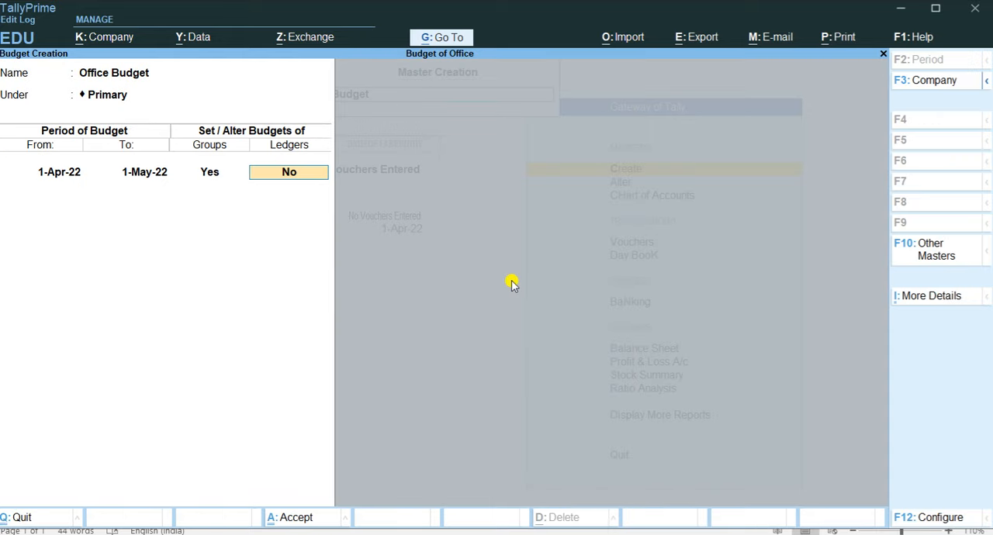
{"action": "key", "text": "y"}
{"action": "key", "text": "Return"}
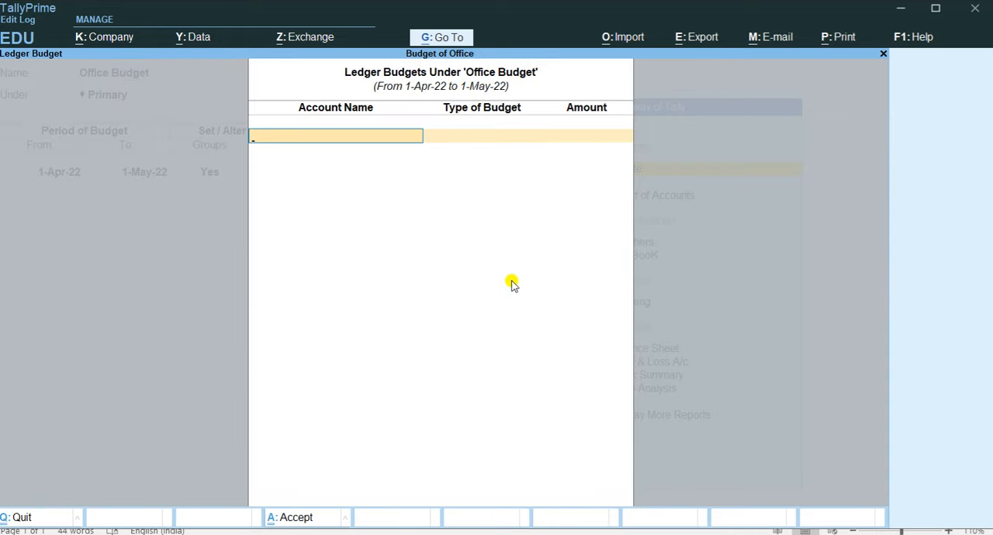
{"action": "key", "text": "alt+Tab"}
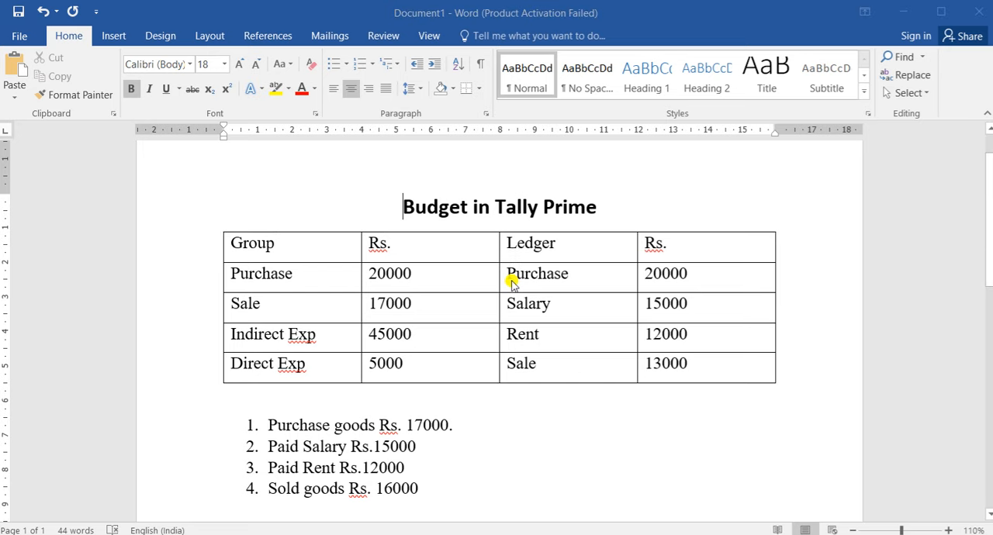
{"action": "key", "text": "alt+Tab"}
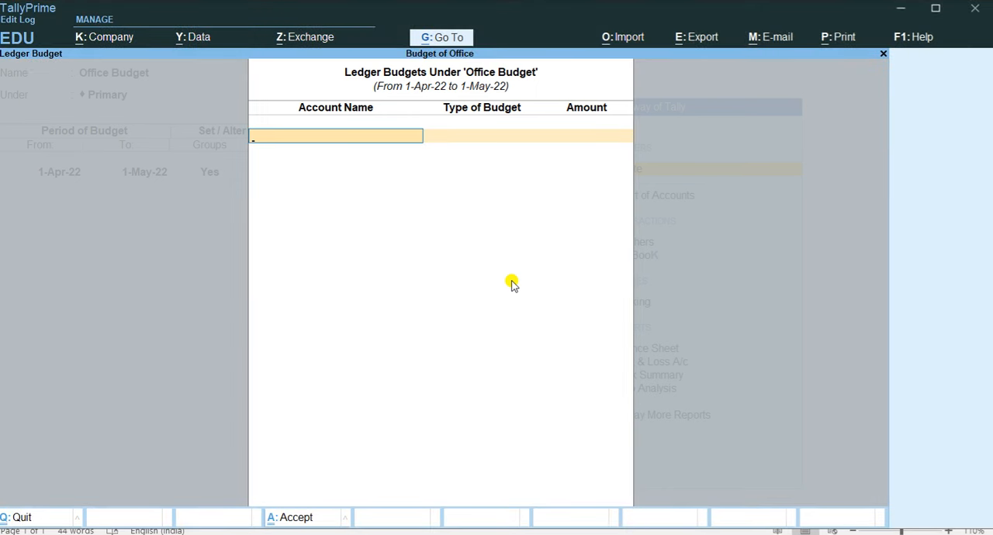
Create a ledger named Purhase under Purchase Accounts from within the ledger budget list.
{"action": "key", "text": "alt+c"}
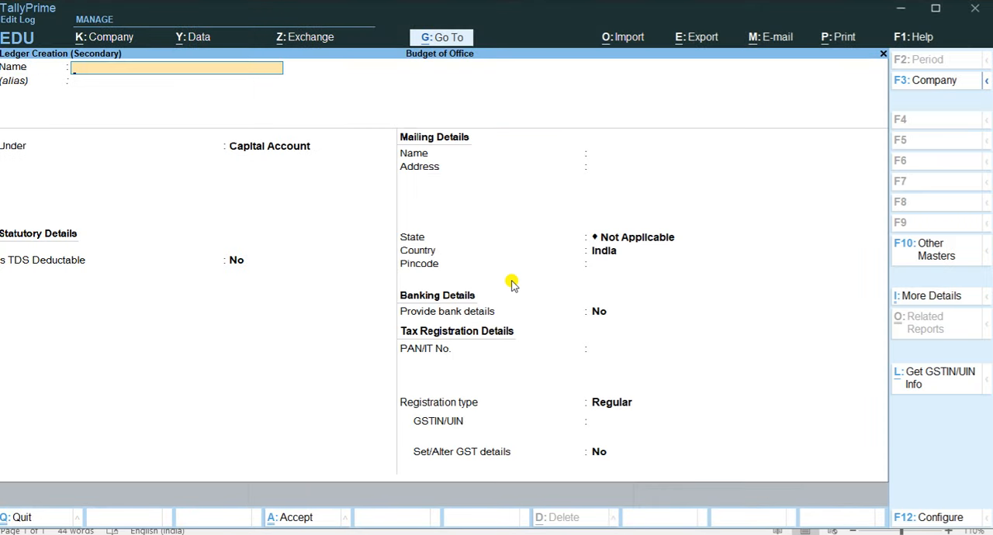
{"action": "type", "text": "Purh"}
{"action": "key", "text": "BackSpace"}
{"action": "type", "text": "hase"}
{"action": "key", "text": "Return"}
{"action": "key", "text": "Return"}
{"action": "type", "text": "Pu"}
{"action": "key", "text": "Return"}
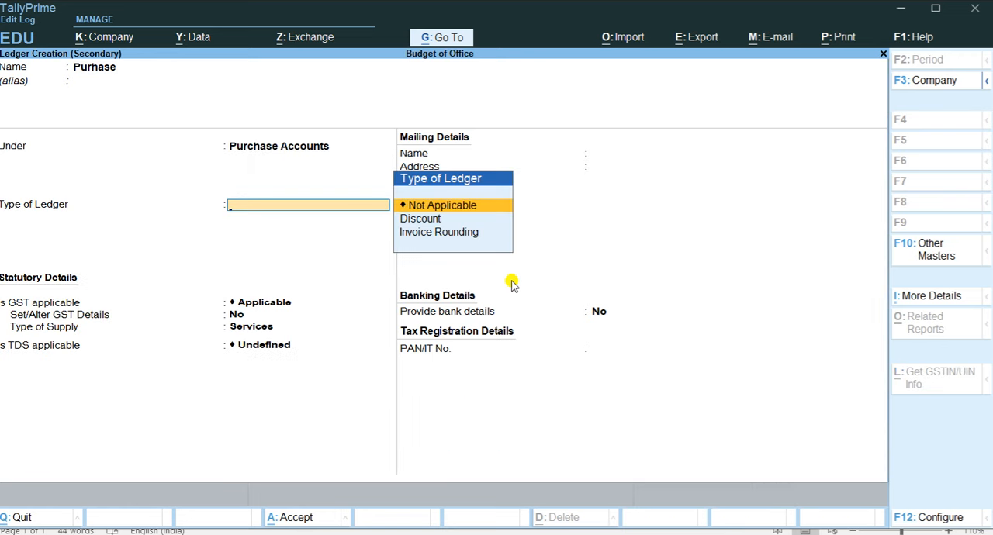
{"action": "key", "text": "ctrl+a"}
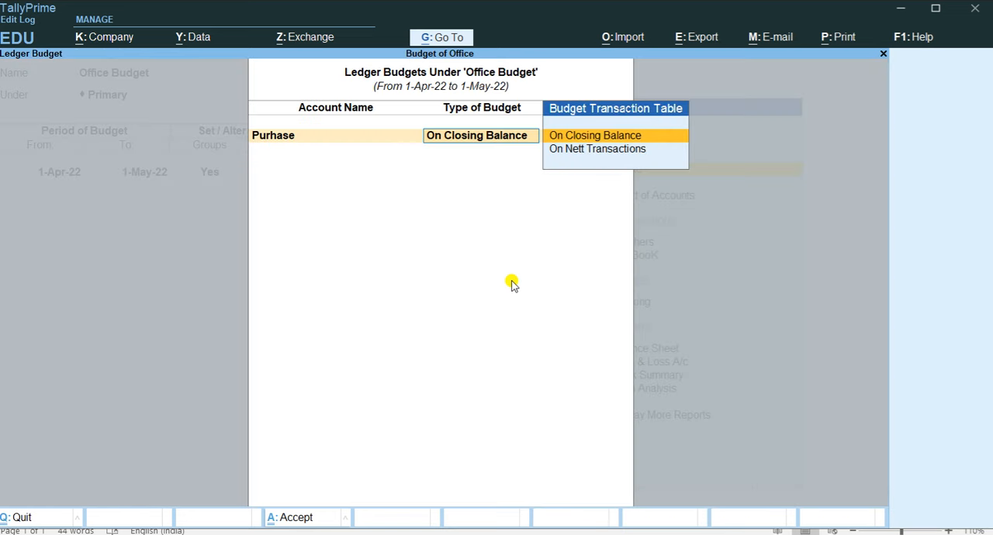
Budget the Purhase ledger on closing balance, checking the Word table and entering an amount of 20000.
{"action": "key", "text": "Return"}
{"action": "key", "text": "alt+Tab"}
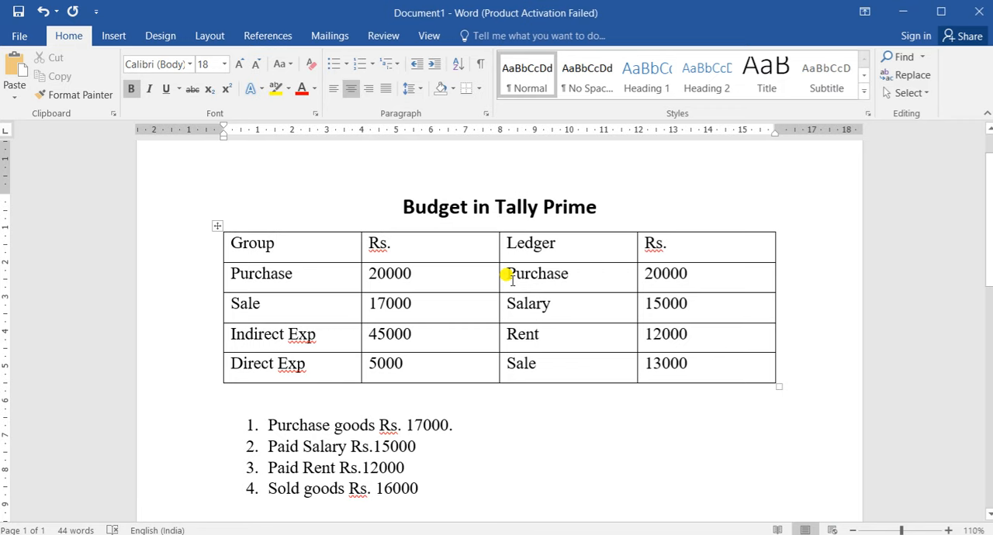
{"action": "key", "text": "alt+Tab"}
{"action": "type", "text": "20000"}
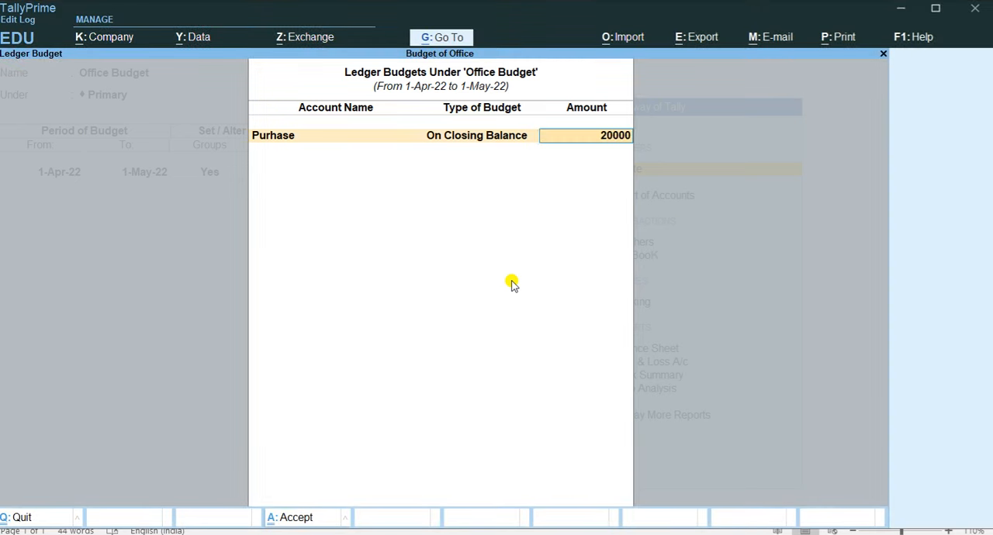
{"action": "key", "text": "Return"}
Check the next ledger in the Word table and create a Salary ledger under Indirect Expenses for the budget list.
{"action": "key", "text": "alt+Tab"}
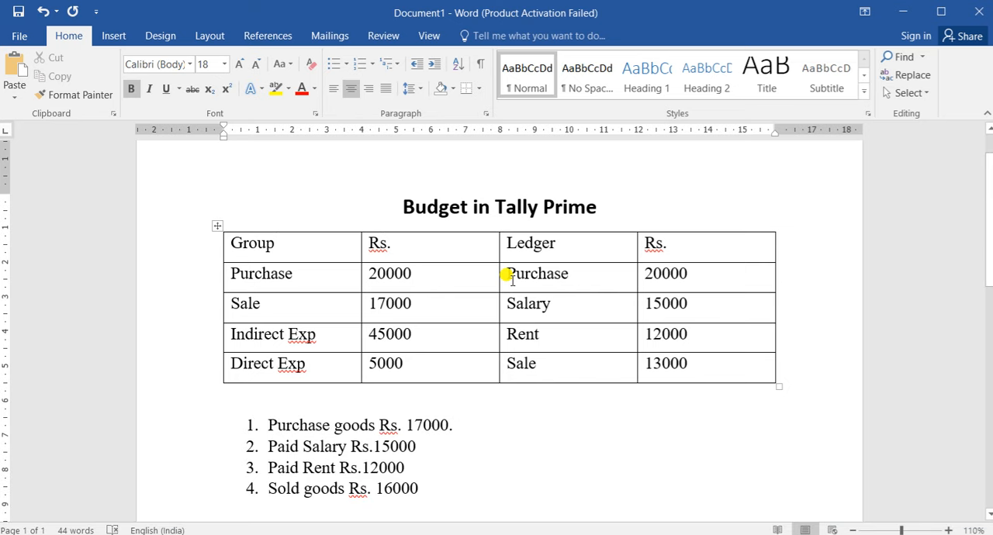
{"action": "key", "text": "alt+Tab"}
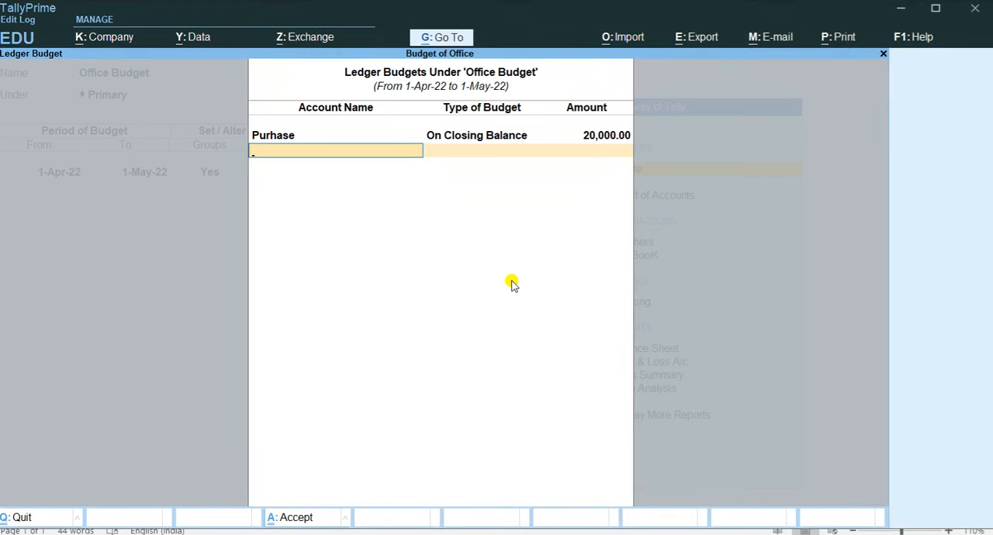
{"action": "key", "text": "alt+c"}
{"action": "type", "text": "Salary"}
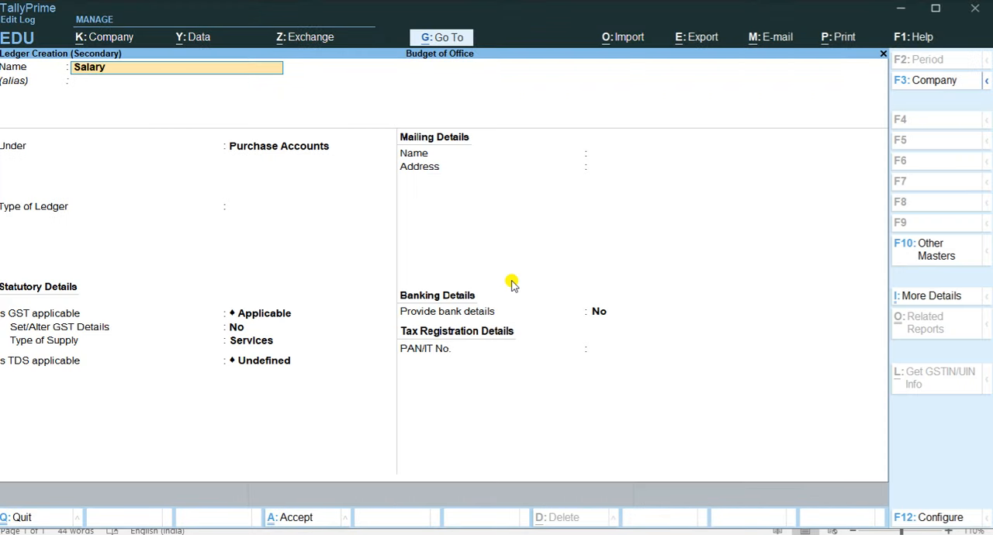
{"action": "key", "text": "Return"}
{"action": "type", "text": "In"}
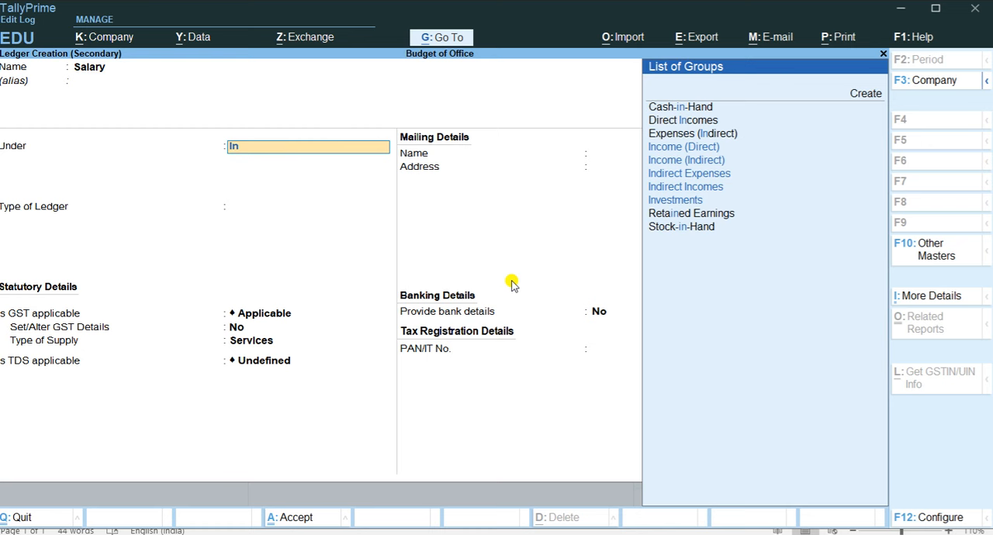
{"action": "key", "text": "Down"}
{"action": "key", "text": "Down"}
{"action": "key", "text": "Down"}
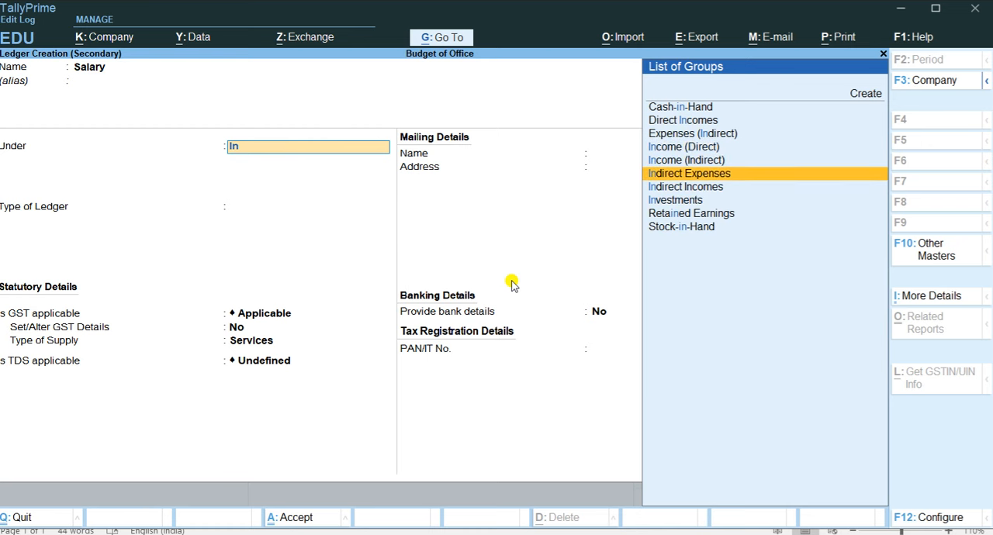
{"action": "key", "text": "Return"}
{"action": "left_click", "coordinate": [342, 533]}
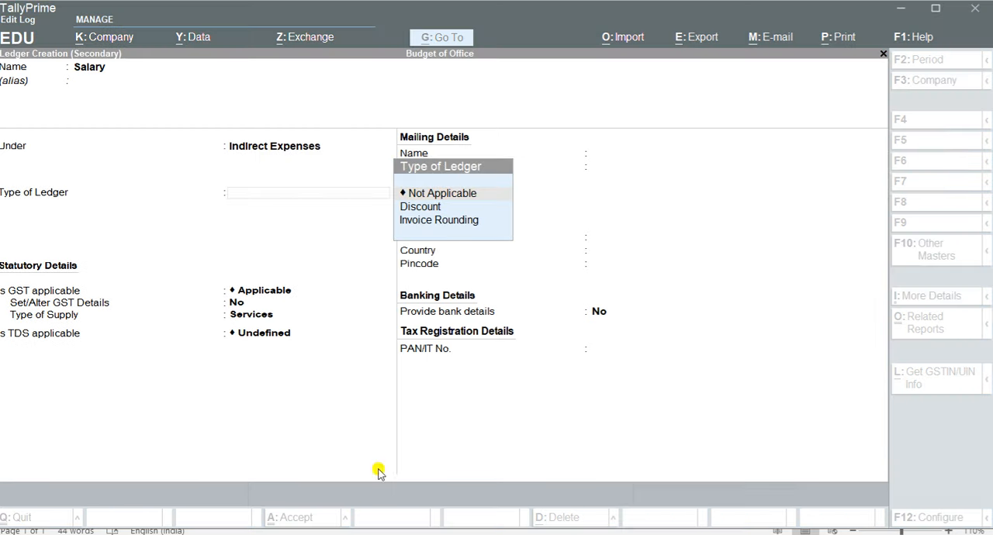
{"action": "left_click", "coordinate": [351, 191]}
{"action": "key", "text": "ctrl+a"}
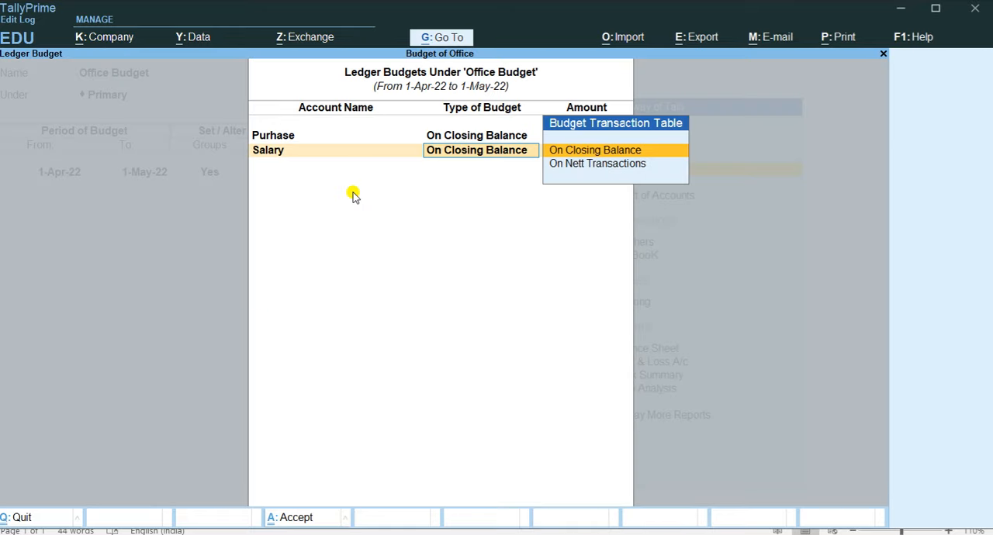
Budget the Salary ledger on closing balance with the Word table's amount of 15000.
{"action": "key", "text": "Return"}
{"action": "key", "text": "alt+Tab"}
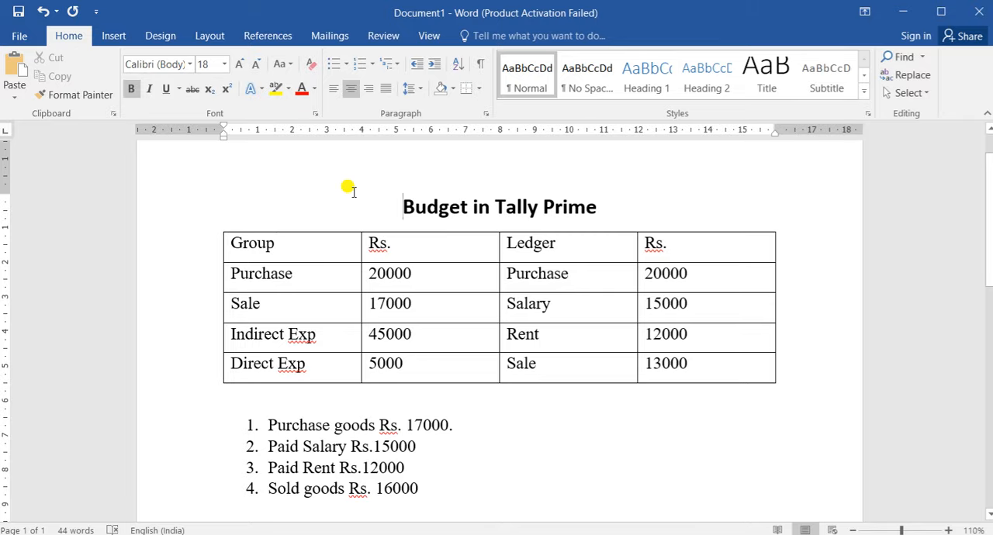
{"action": "key", "text": "alt+Tab"}
{"action": "type", "text": "15000"}
{"action": "key", "text": "Return"}
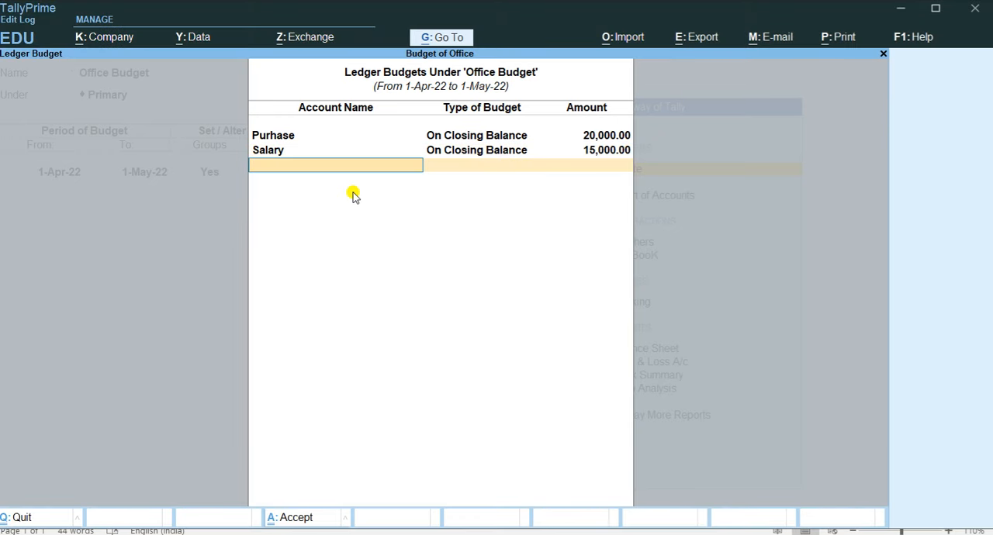
Check the Word table and create a Rent ledger under Indirect Expenses for the next budget line.
{"action": "key", "text": "alt+Tab"}
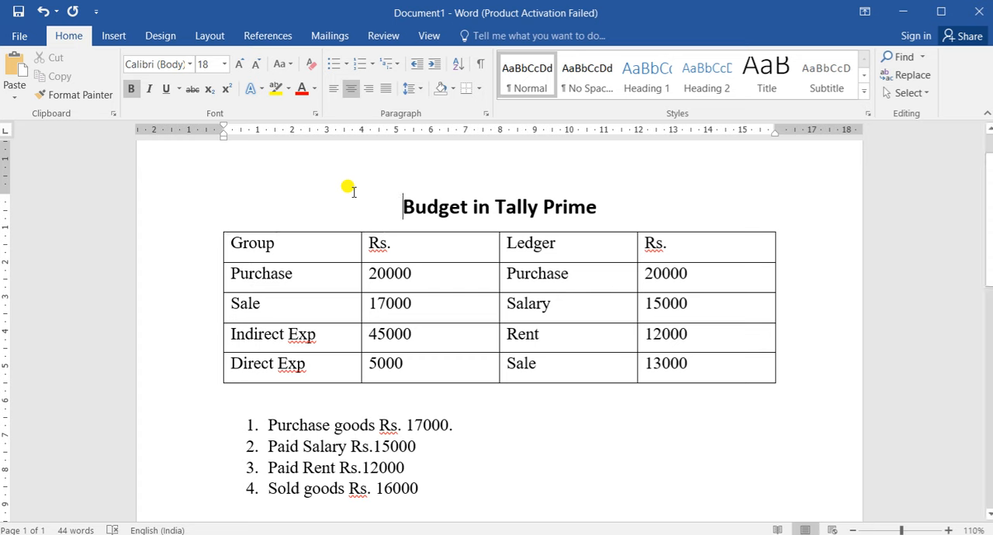
{"action": "key", "text": "alt+Tab"}
{"action": "type", "text": "re"}
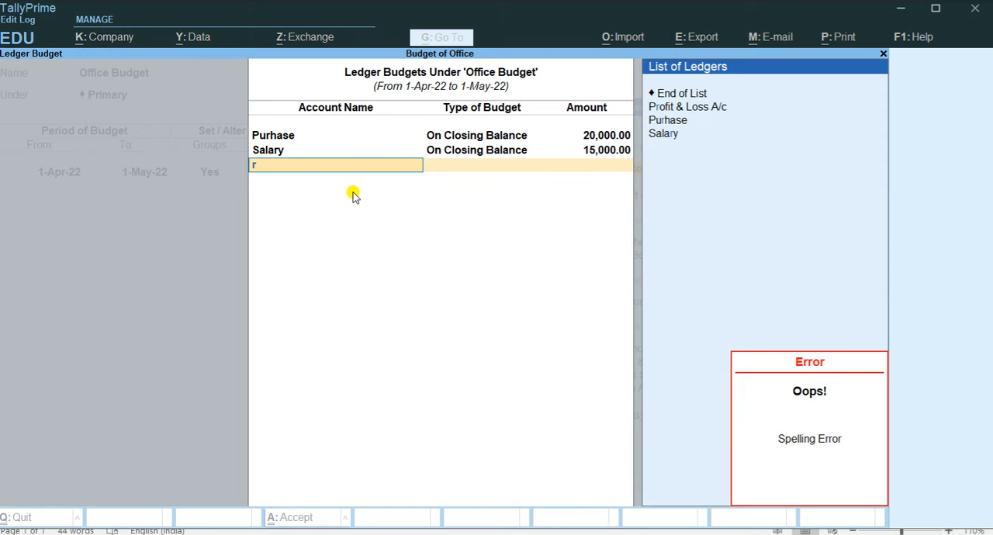
{"action": "key", "text": "BackSpace"}
{"action": "key", "text": "alt+c"}
{"action": "type", "text": "R"}
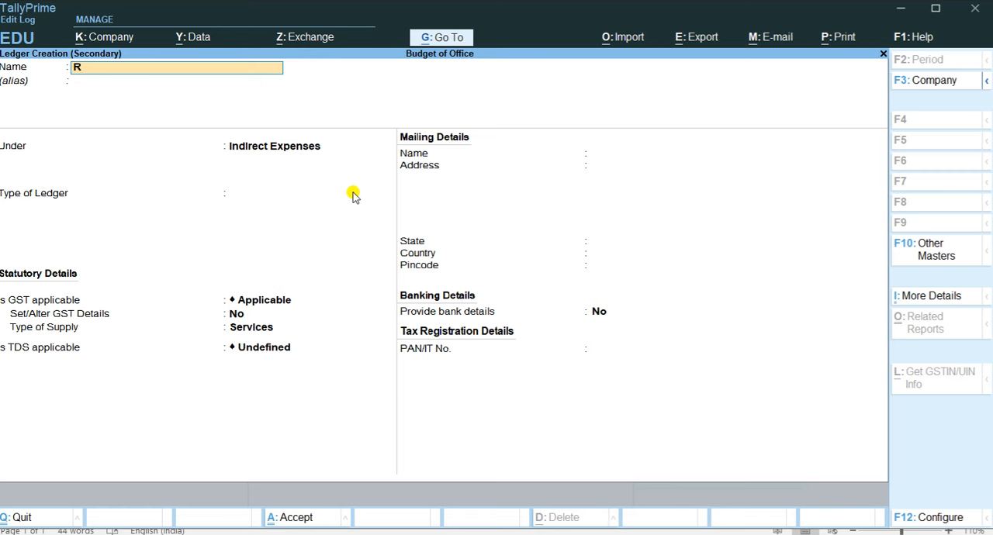
{"action": "type", "text": "ent"}
{"action": "key", "text": "Return"}
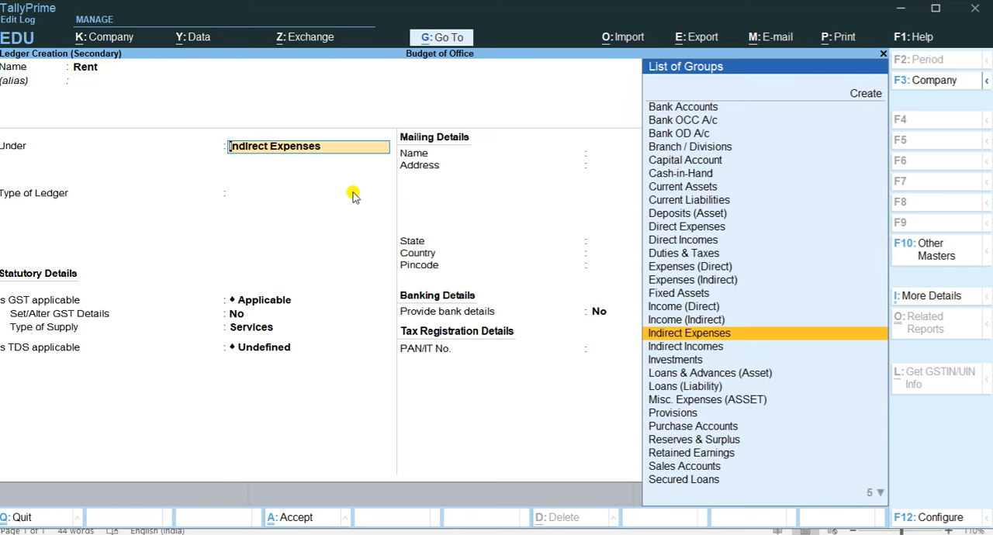
{"action": "key", "text": "Return"}
{"action": "key", "text": "Return"}
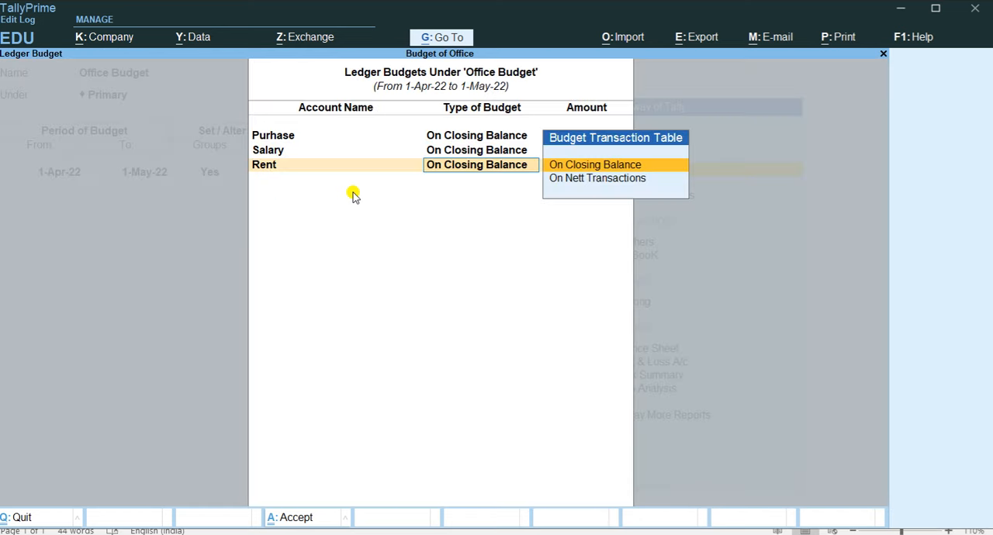
Check the rent amount in Word and budget the Rent ledger on closing balance with 12000.
{"action": "key", "text": "alt+Tab"}
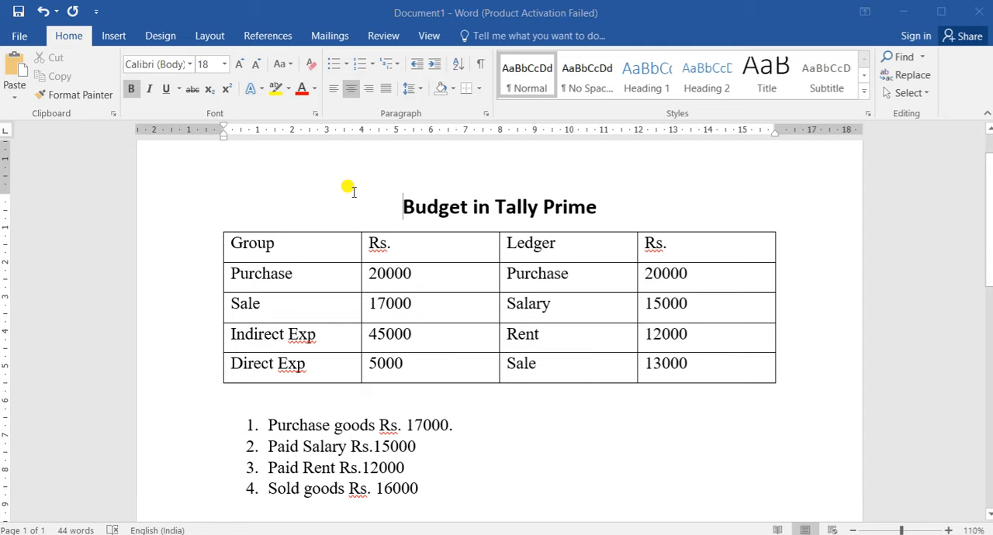
{"action": "key", "text": "alt+Tab"}
{"action": "key", "text": "Return"}
{"action": "type", "text": "12000"}
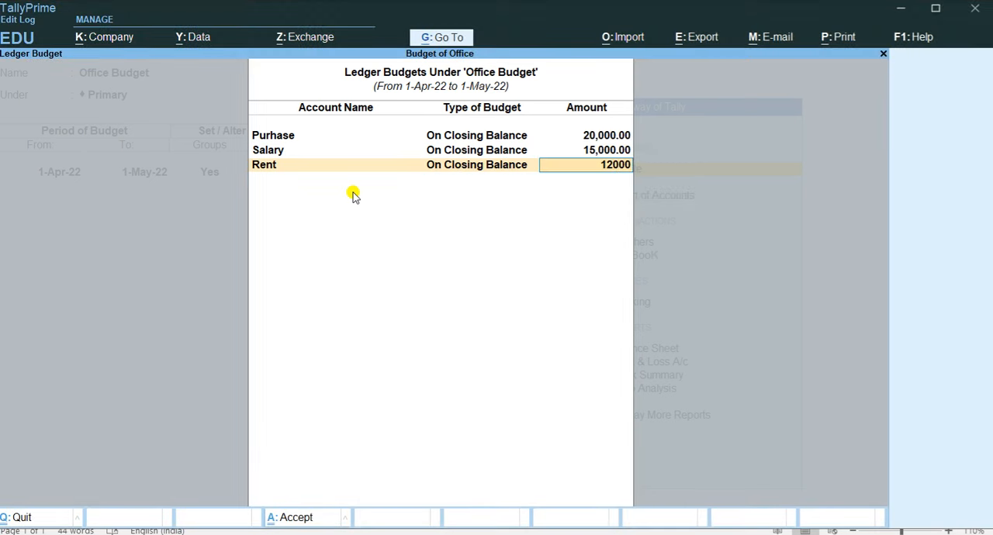
{"action": "key", "text": "Return"}
Check the last ledger in the Word table and create a Sale ledger under Sales Accounts for the budget list.
{"action": "key", "text": "alt+Tab"}
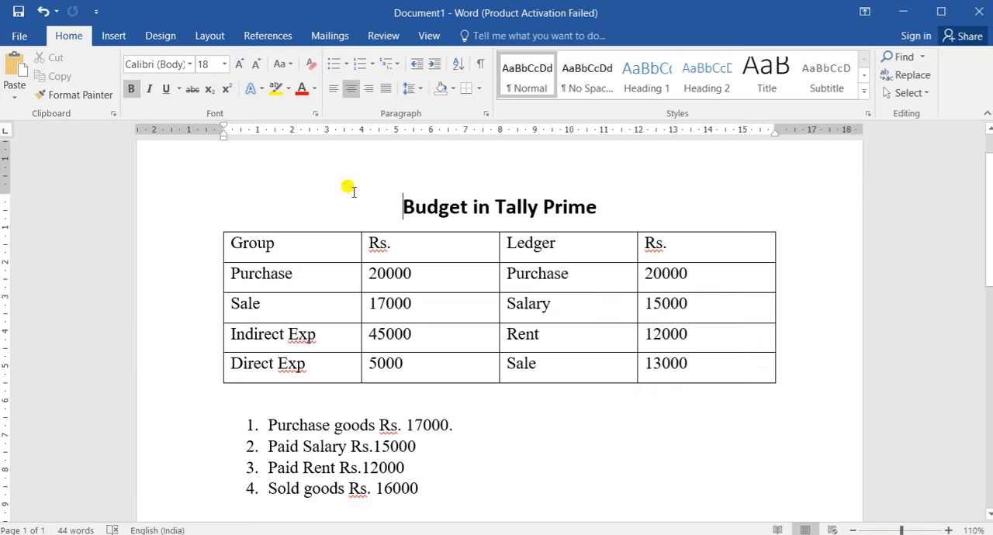
{"action": "key", "text": "alt+Tab"}
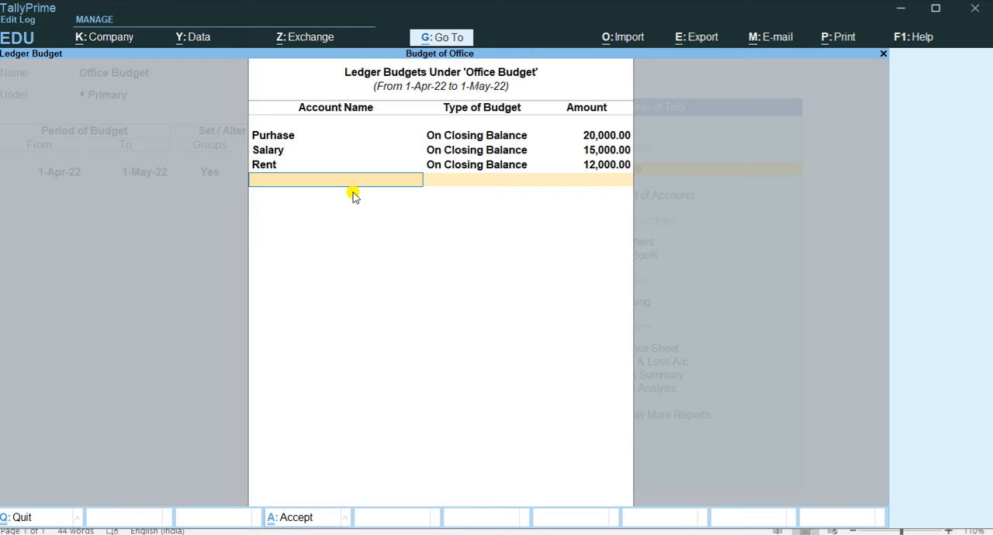
{"action": "key", "text": "alt+c"}
{"action": "type", "text": "Sale"}
{"action": "key", "text": "Return"}
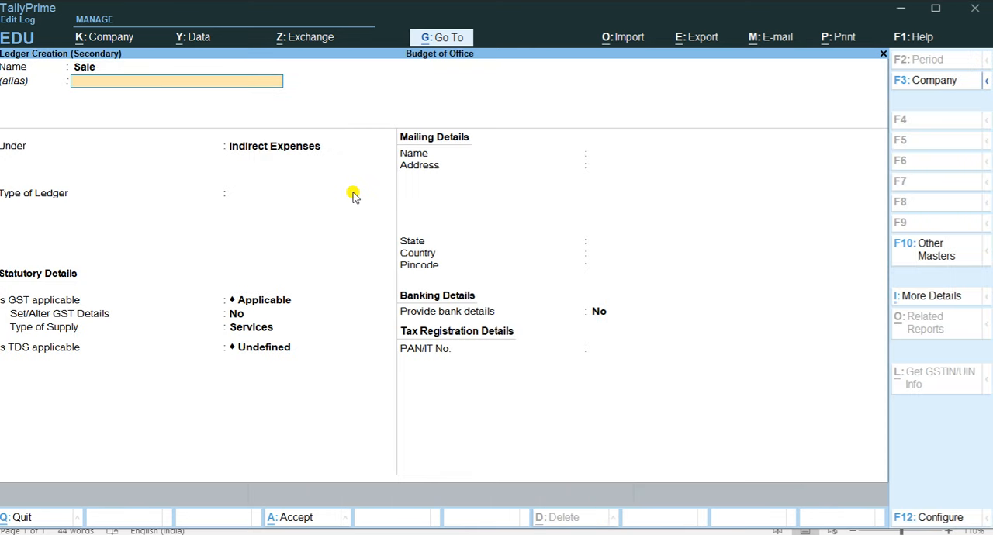
{"action": "key", "text": "Return"}
{"action": "type", "text": "Sal"}
{"action": "key", "text": "Return"}
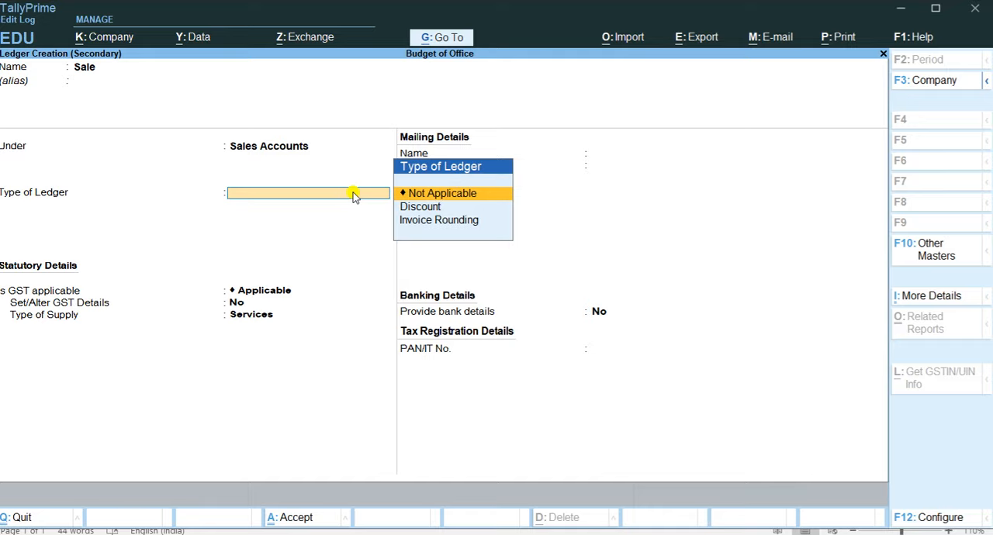
{"action": "key", "text": "ctrl+a"}
Budget the Sale ledger on closing balance with the Word table's amount of 13000 and finish the ledger list.
{"action": "key", "text": "Return"}
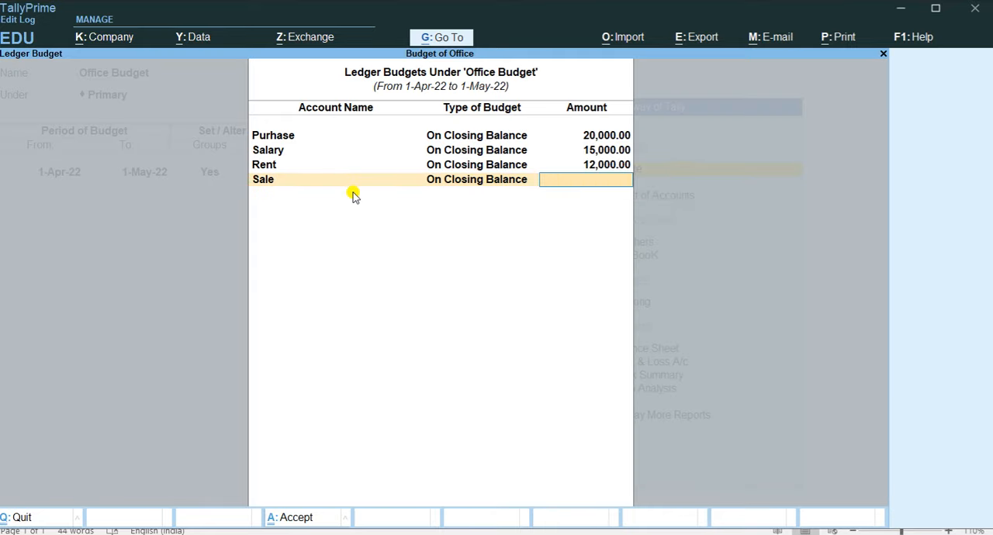
{"action": "key", "text": "alt+Tab"}
{"action": "key", "text": "alt+Tab"}
{"action": "type", "text": "13000"}
{"action": "key", "text": "Return"}
Save the Office Budget and return to the Gateway of Tally.
{"action": "key", "text": "Return"}
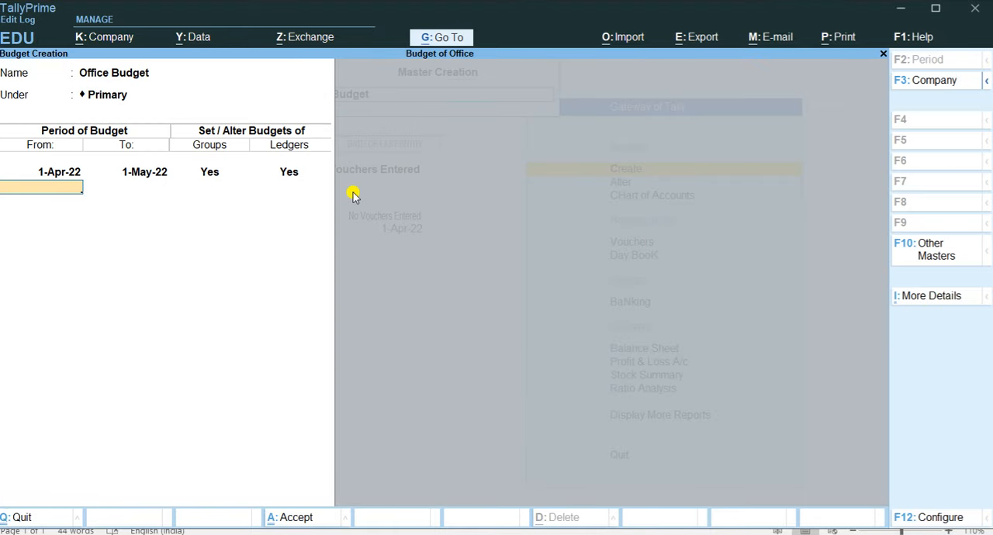
{"action": "key", "text": "Return"}
{"action": "key", "text": "Return"}
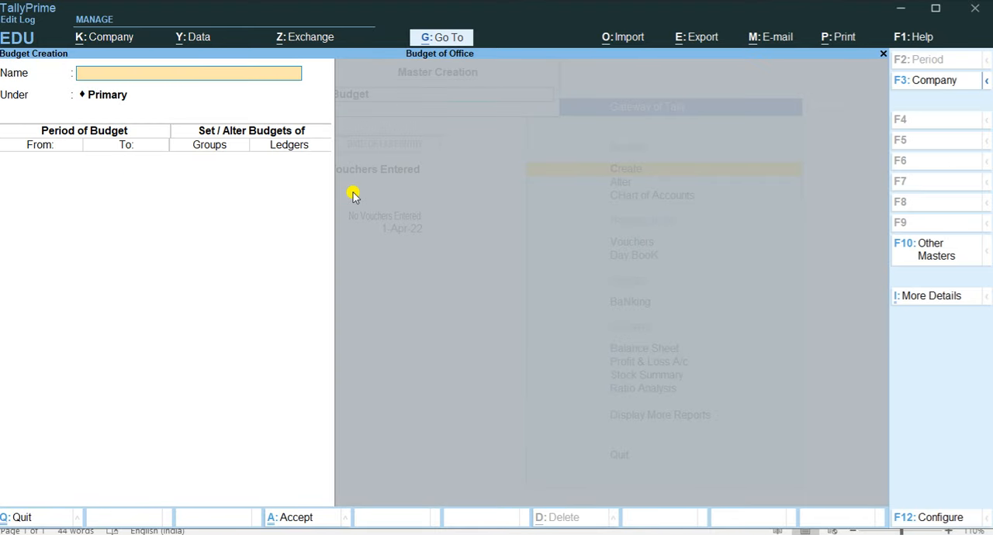
{"action": "key", "text": "Escape"}
{"action": "key", "text": "Return"}
{"action": "key", "text": "Escape"}
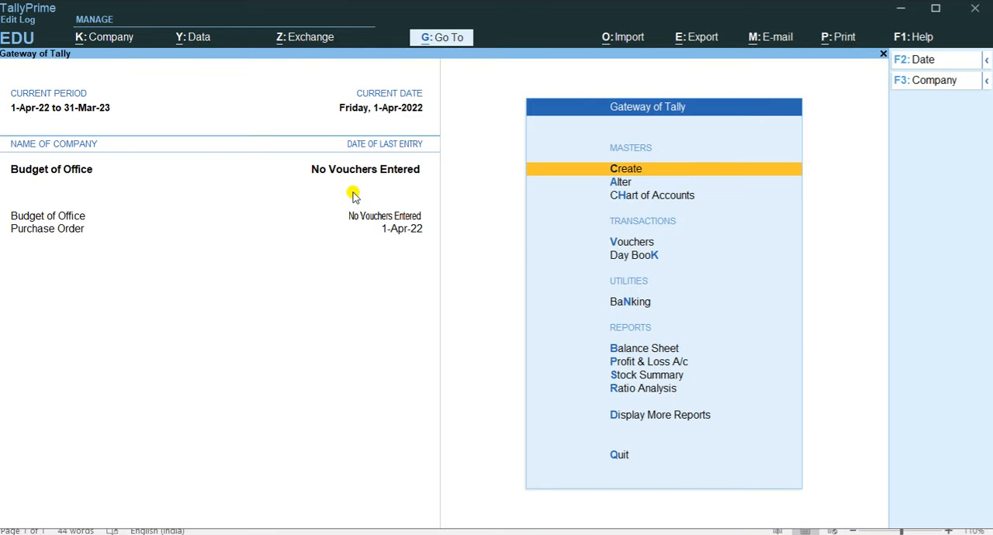
Open voucher entry, check the transaction list in Word, and switch to a Purchase voucher.
{"action": "key", "text": "Down"}
{"action": "key", "text": "Down"}
{"action": "key", "text": "Down"}
{"action": "key", "text": "Return"}
{"action": "key", "text": "alt+Tab"}
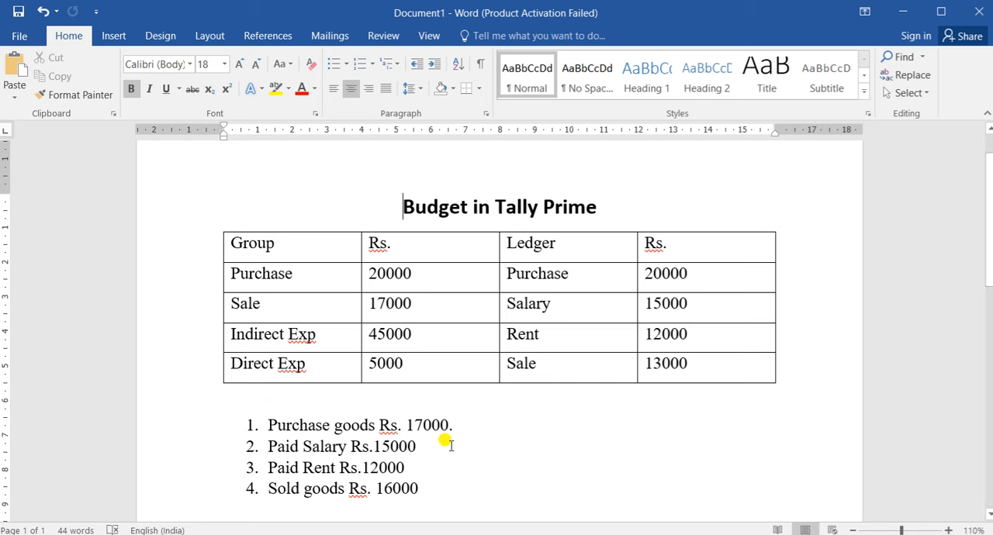
{"action": "key", "text": "alt+Tab"}
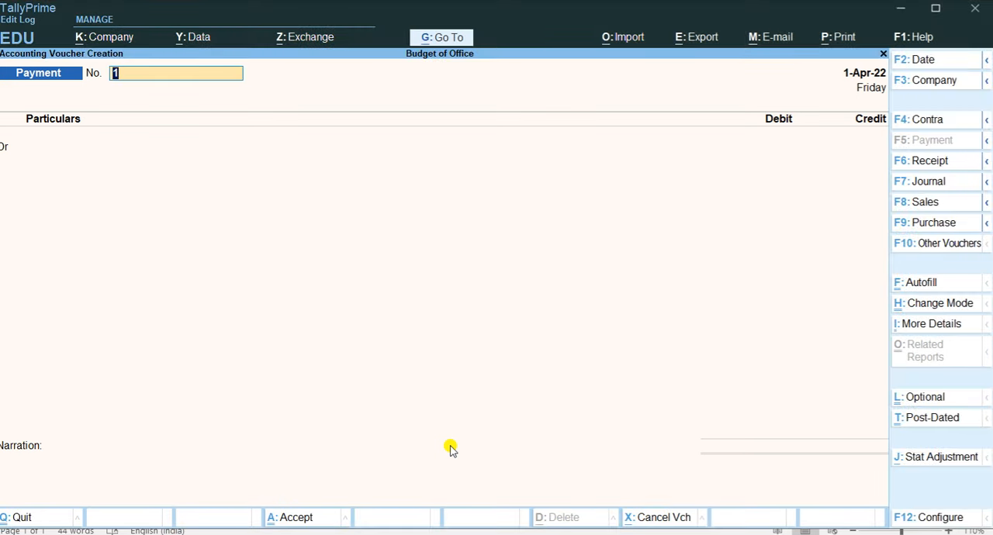
{"action": "key", "text": "F9"}
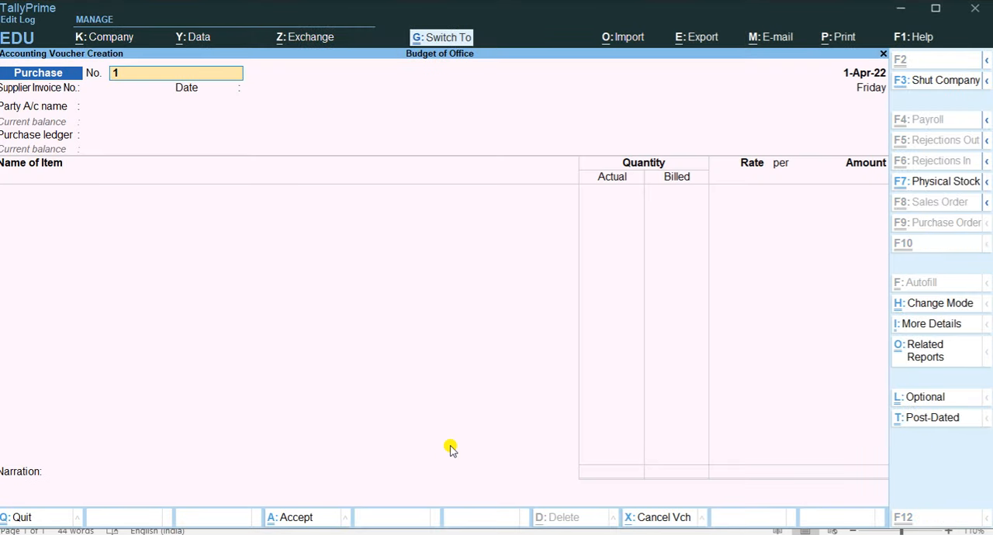
Change the Purchase voucher mode to As Voucher, keep its number, and leave the supplier invoice number blank.
{"action": "key", "text": "ctrl+h"}
{"action": "key", "text": "Down"}
{"action": "key", "text": "Down"}
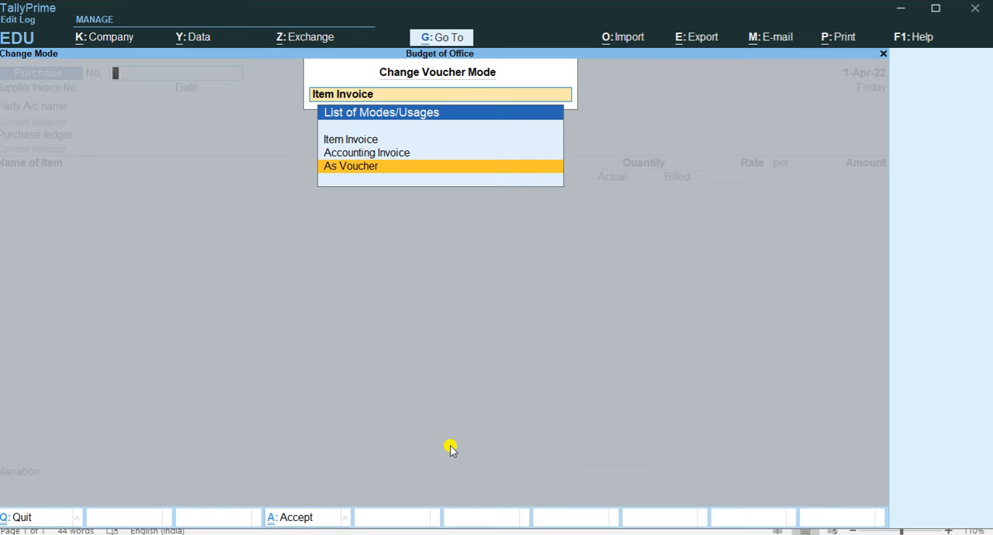
{"action": "key", "text": "Return"}
{"action": "key", "text": "Return"}
{"action": "key", "text": "Return"}
{"action": "key", "text": "Return"}
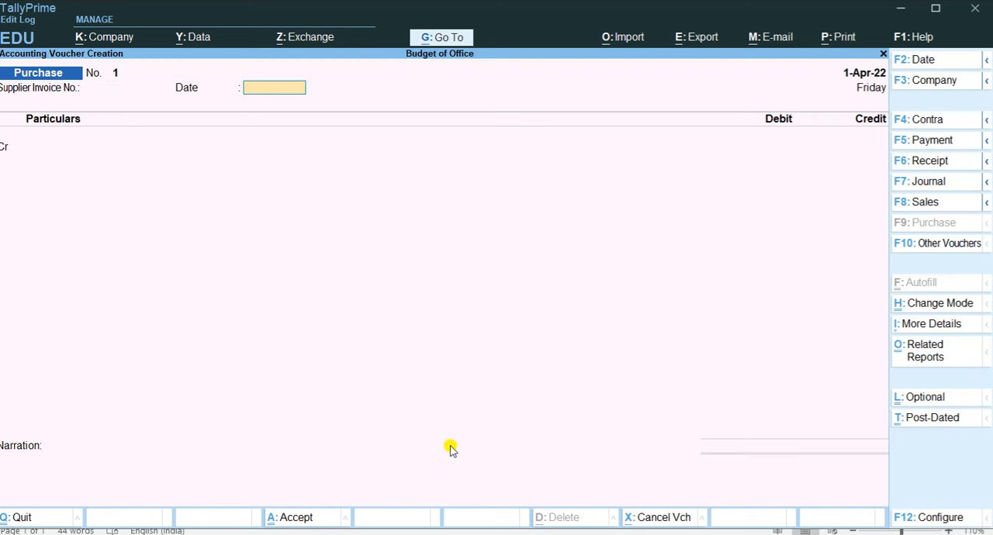
{"action": "key", "text": "Up"}
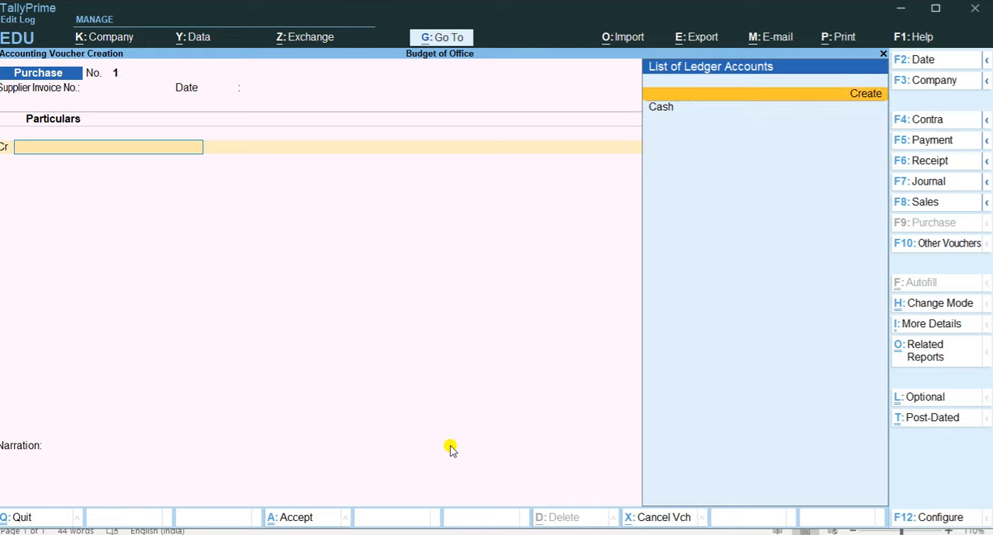
{"action": "key", "text": "Return"}
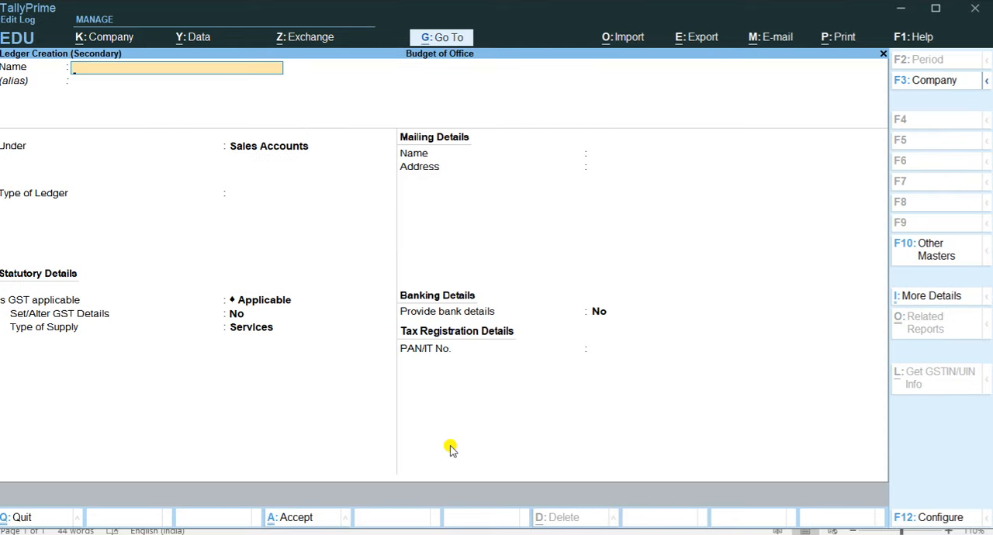
{"action": "key", "text": "Escape"}
{"action": "key", "text": "Return"}
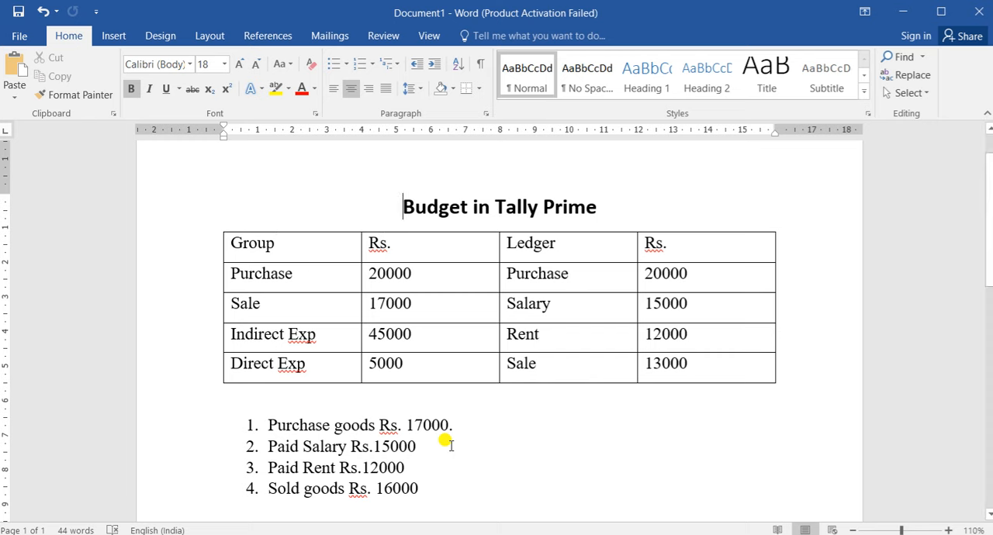
Switch from Word to TallyPrime, choose Cash as the Purchase voucher's credit ledger, and leave the receipt details blank.
{"action": "key", "text": "alt+Tab"}
{"action": "key", "text": "Return"}
{"action": "key", "text": "Return"}
{"action": "key", "text": "Return"}
{"action": "key", "text": "Return"}
{"action": "key", "text": "Return"}
{"action": "key", "text": "Return"}
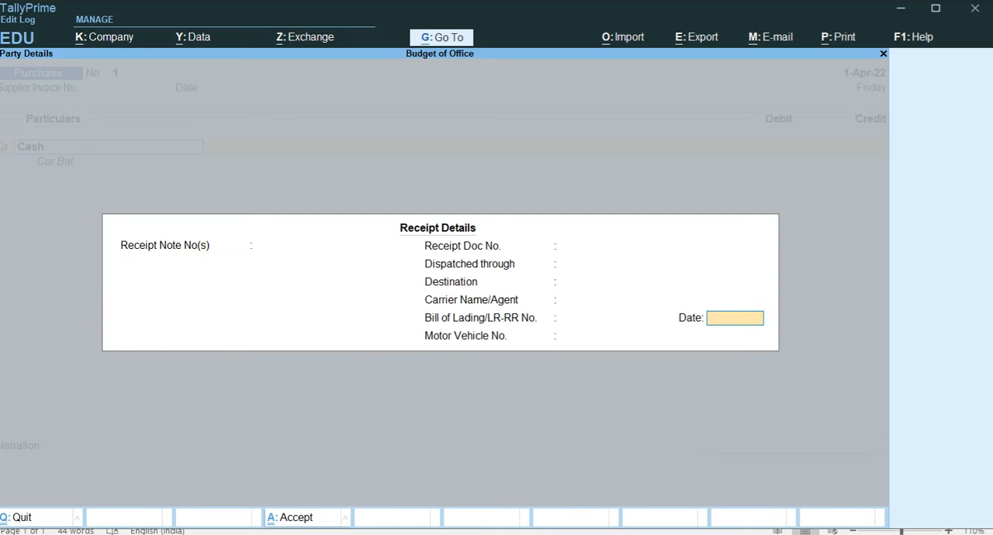
{"action": "left_click", "coordinate": [587, 313]}
{"action": "key", "text": "Down"}
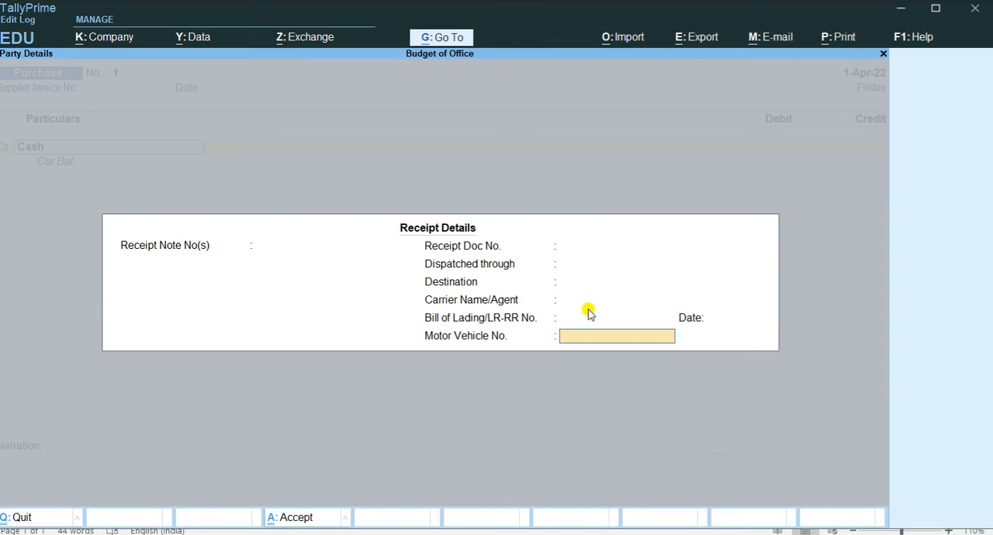
{"action": "key", "text": "Return"}
Accept the default Cash party details and credit Cash with 17000 in the Purchase voucher.
{"action": "key", "text": "Return"}
{"action": "key", "text": "Return"}
{"action": "key", "text": "Return"}
{"action": "key", "text": "Return"}
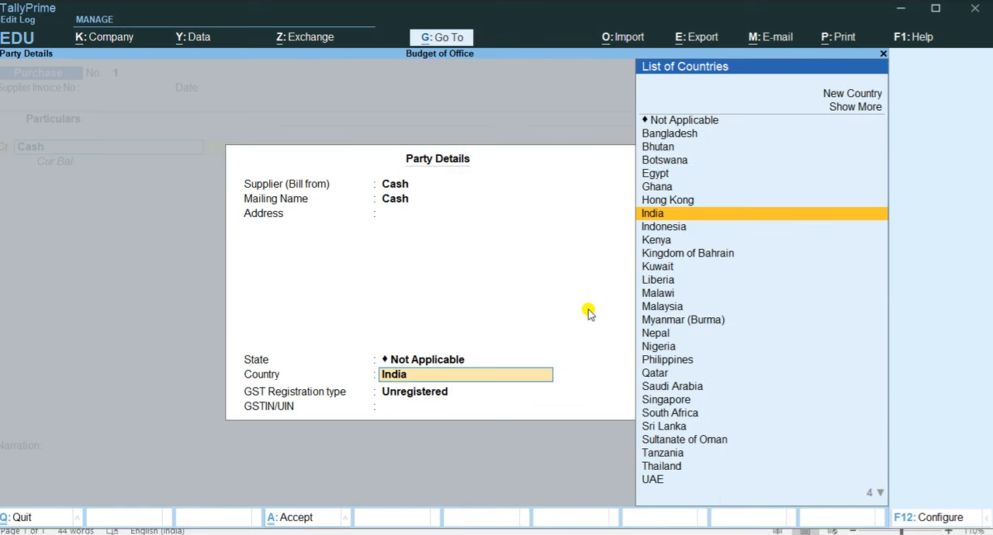
{"action": "key", "text": "Return"}
{"action": "key", "text": "Return"}
{"action": "type", "text": "17000"}
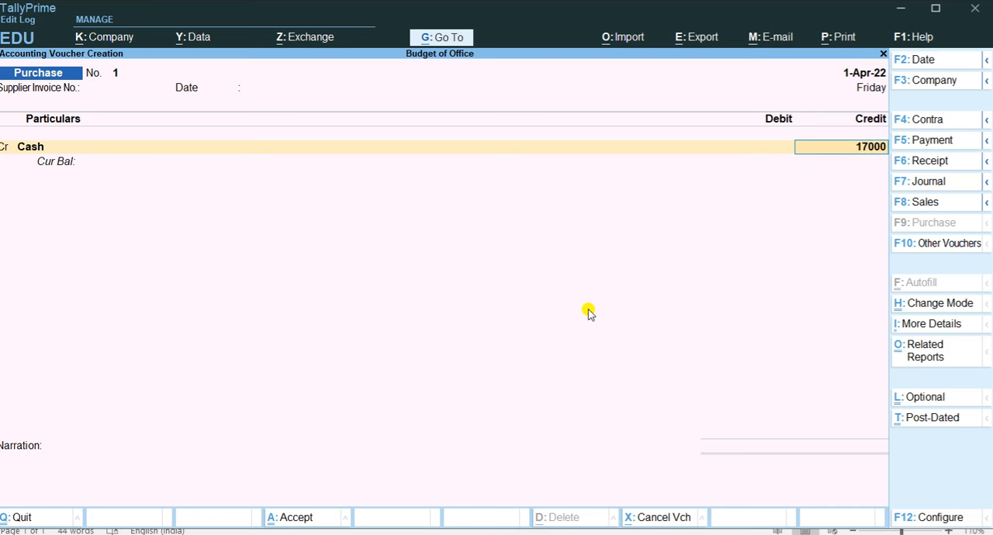
{"action": "key", "text": "Return"}
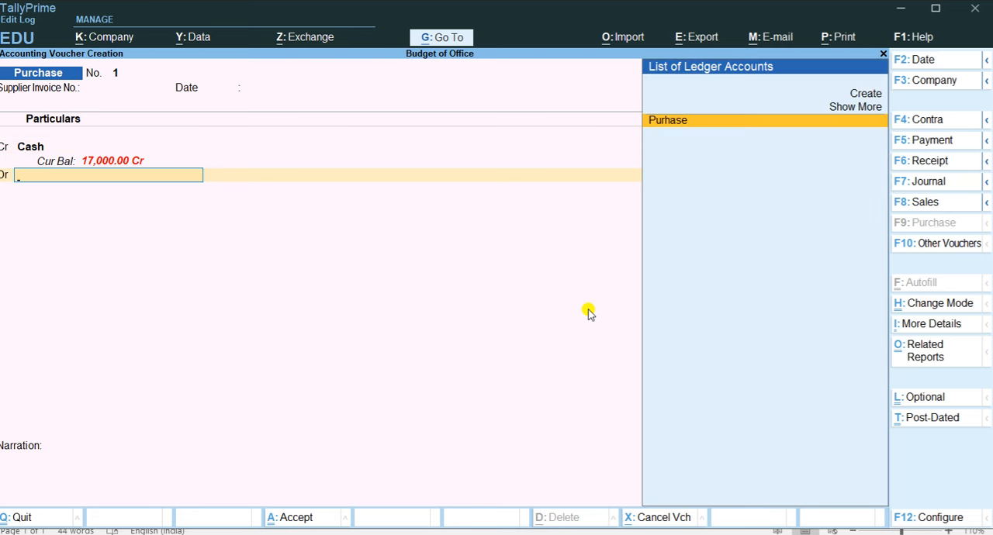
Debit the Purhase ledger with 17,000, leave its inventory allocations blank, and save the Purchase voucher.
{"action": "key", "text": "Return"}
{"action": "key", "text": "Return"}
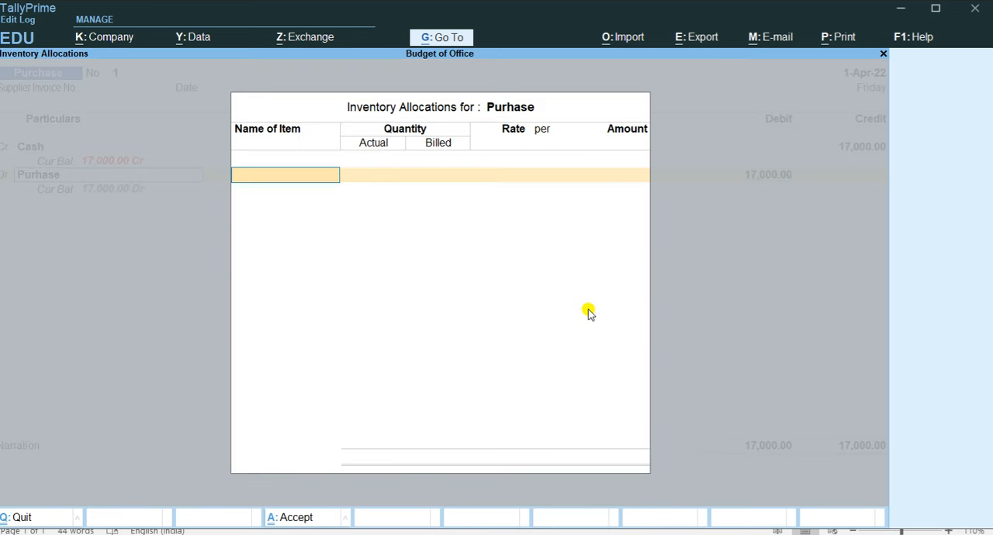
{"action": "key", "text": "Return"}
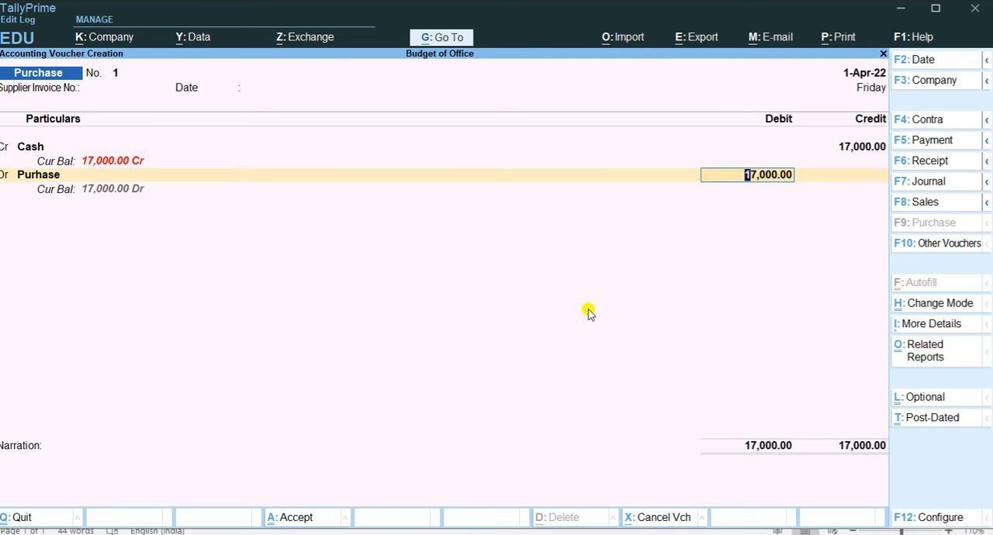
{"action": "key", "text": "Return"}
{"action": "key", "text": "Return"}
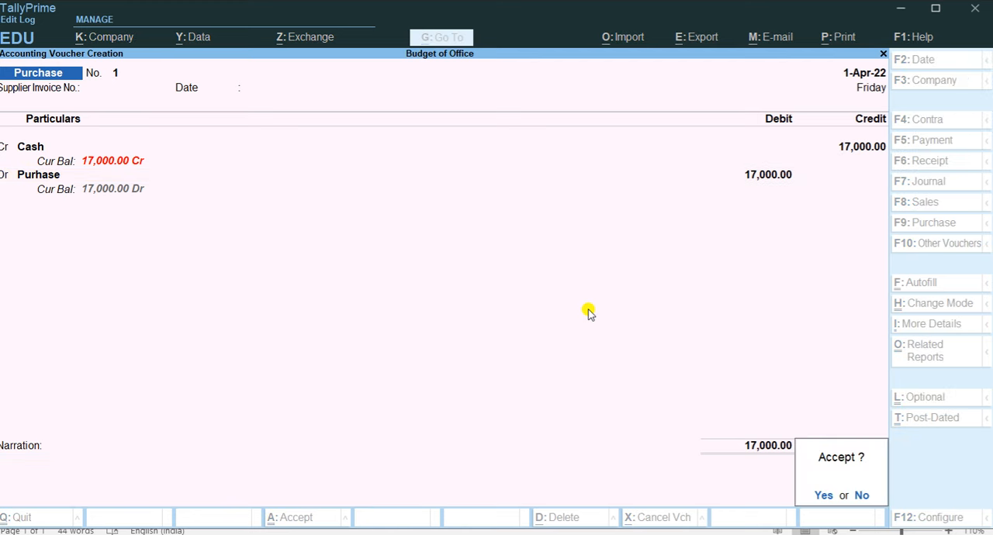
{"action": "key", "text": "Return"}
Check the next transaction in Word and start a Payment voucher in TallyPrime.
{"action": "key", "text": "alt+Tab"}
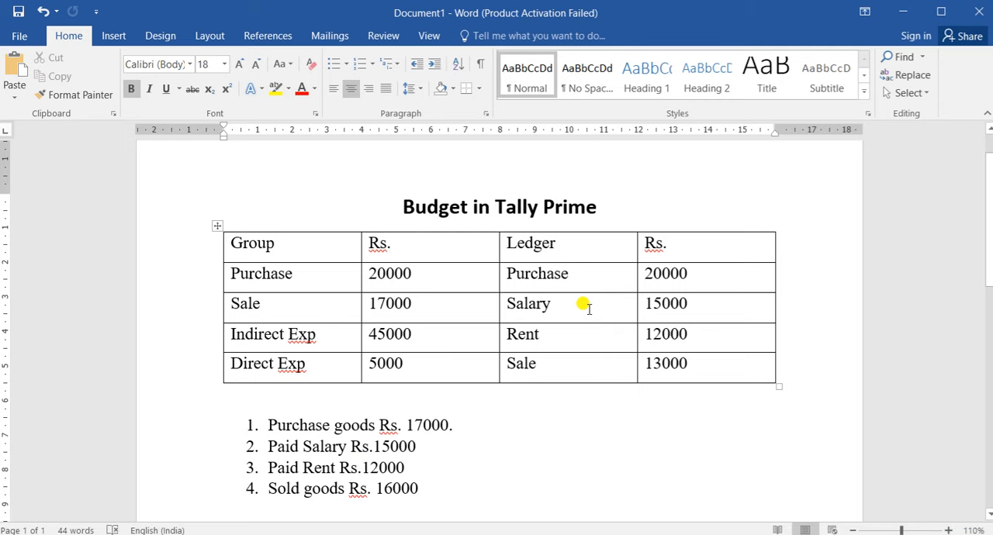
{"action": "key", "text": "alt+Tab"}
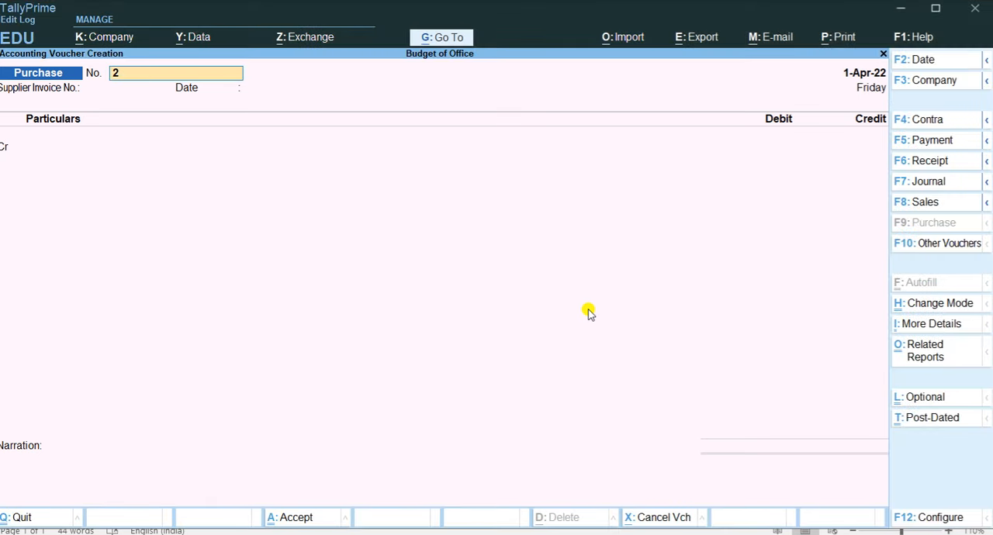
{"action": "key", "text": "F5"}
{"action": "key", "text": "Return"}
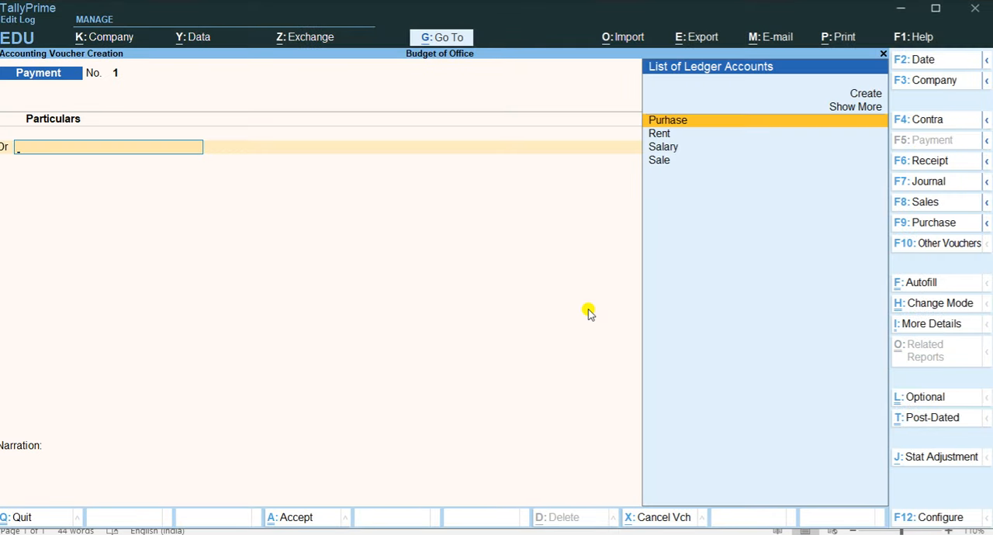
Debit Salary with 15000 in the Payment voucher, leaving the tax classification blank.
{"action": "key", "text": "Down"}
{"action": "key", "text": "Down"}
{"action": "key", "text": "Return"}
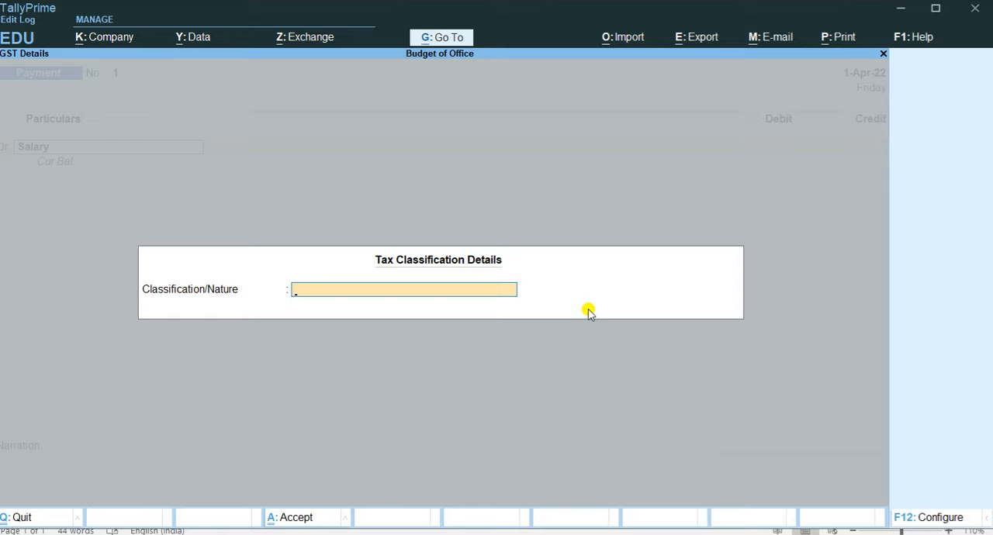
{"action": "key", "text": "Return"}
{"action": "type", "text": "150000"}
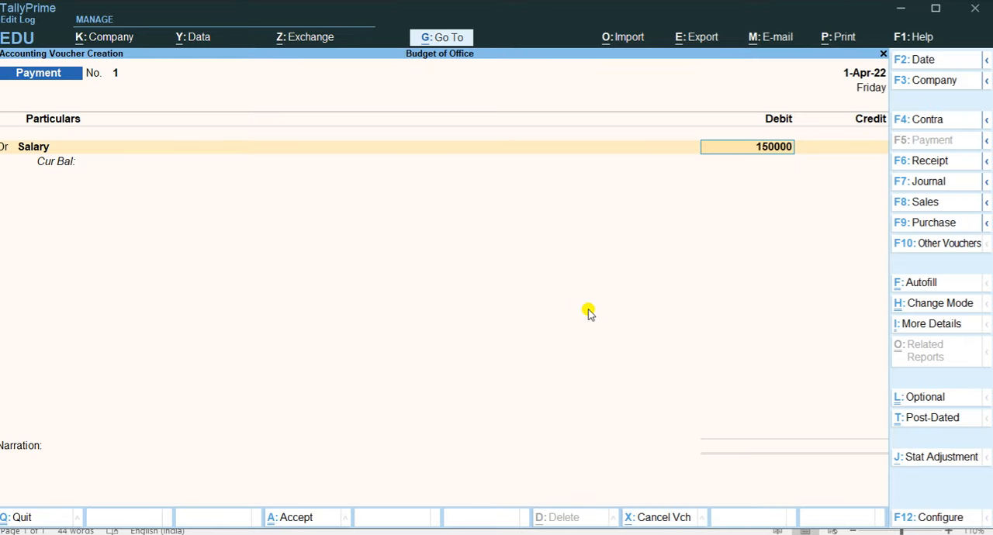
{"action": "key", "text": "BackSpace"}
{"action": "key", "text": "Return"}
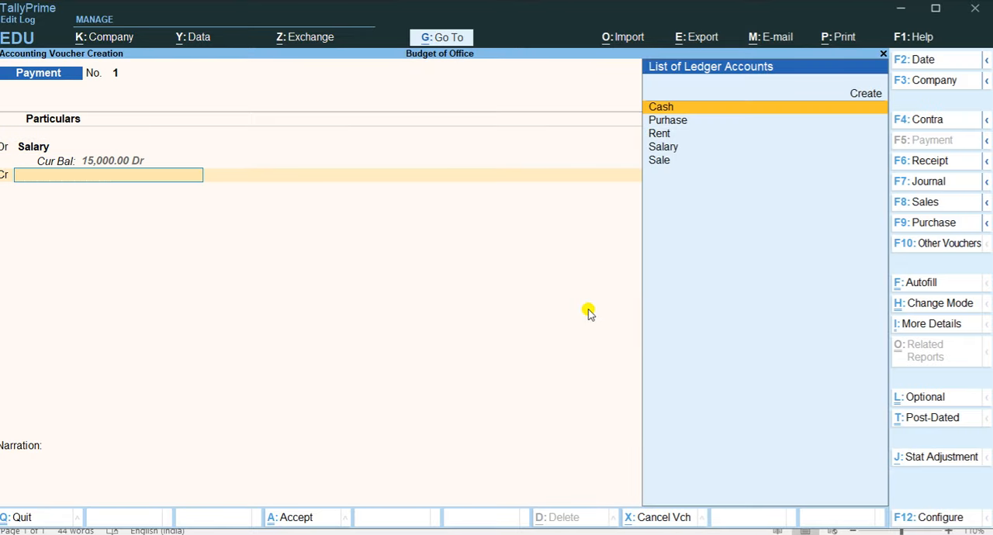
Credit Cash in the Salary payment and save the voucher.
{"action": "key", "text": "Return"}
{"action": "key", "text": "Return"}
{"action": "key", "text": "Return"}
{"action": "key", "text": "Return"}
{"action": "key", "text": "Return"}
Check the rent transaction in Word and debit Rent with 12000 in a new Payment voucher, leaving the tax classification blank.
{"action": "key", "text": "alt+Tab"}
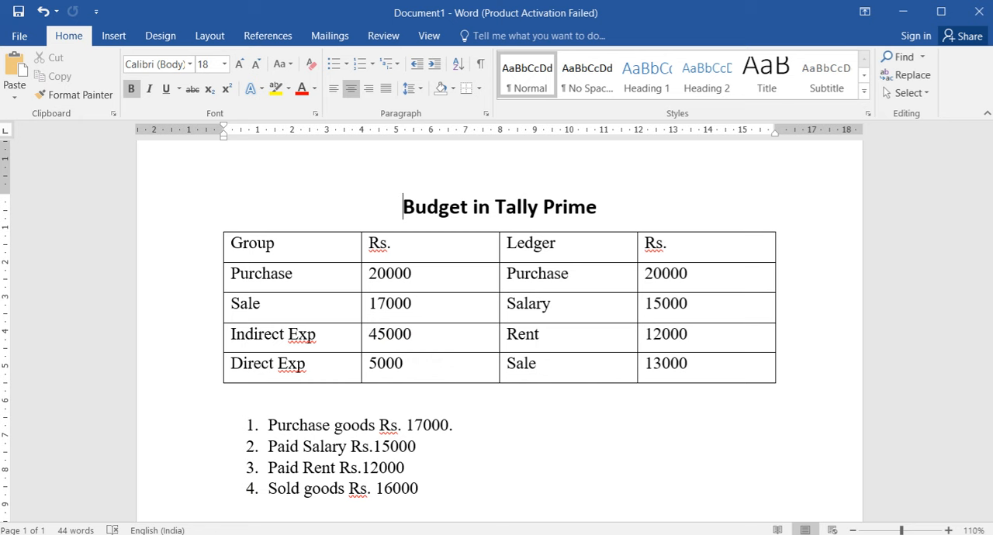
{"action": "key", "text": "alt+Tab"}
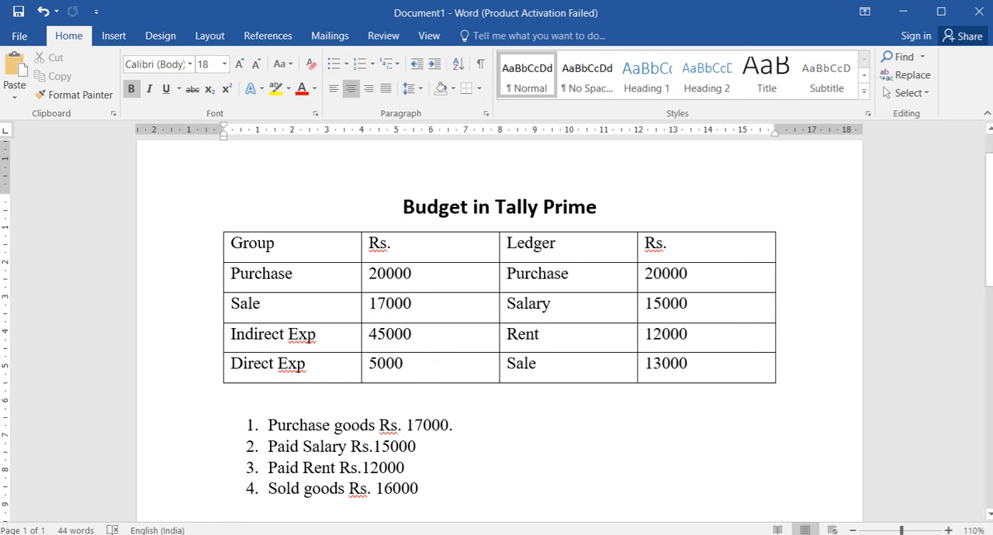
{"action": "key", "text": "alt+Tab"}
{"action": "key", "text": "Return"}
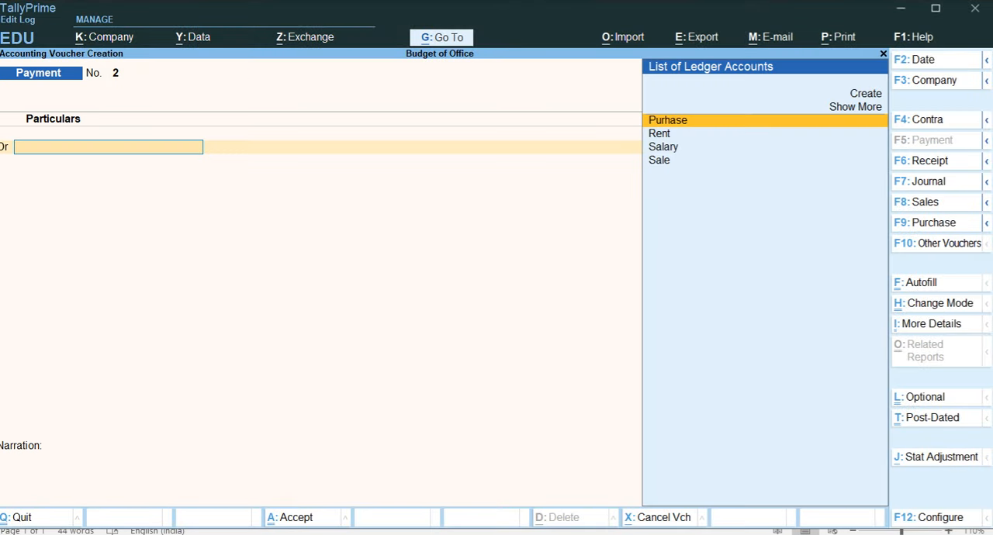
{"action": "key", "text": "Down"}
{"action": "key", "text": "Return"}
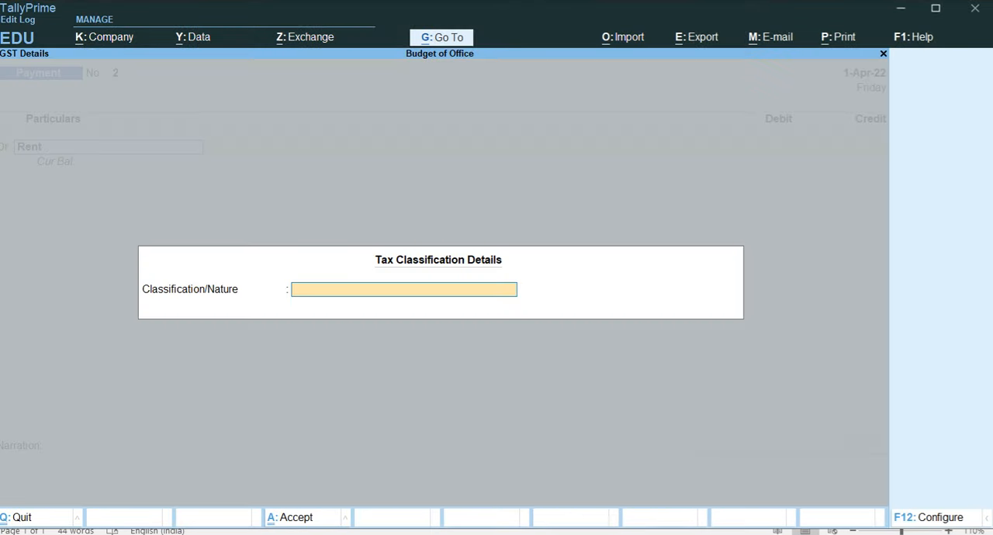
{"action": "key", "text": "Return"}
{"action": "type", "text": "12000"}
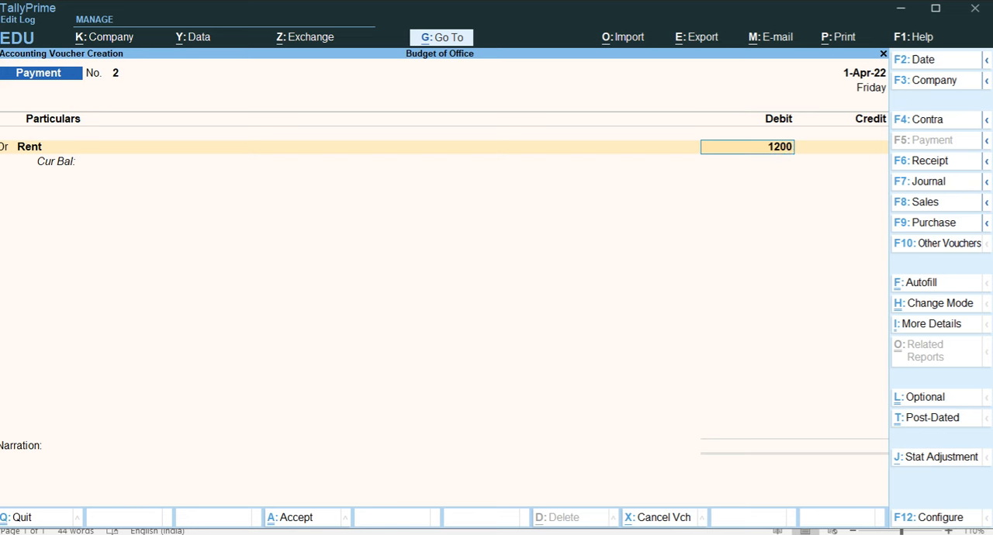
{"action": "key", "text": "Return"}
{"action": "key", "text": "Return"}
{"action": "key", "text": "Return"}
{"action": "key", "text": "Return"}
Credit Cash in the Rent payment and save the voucher.
{"action": "key", "text": "Return"}
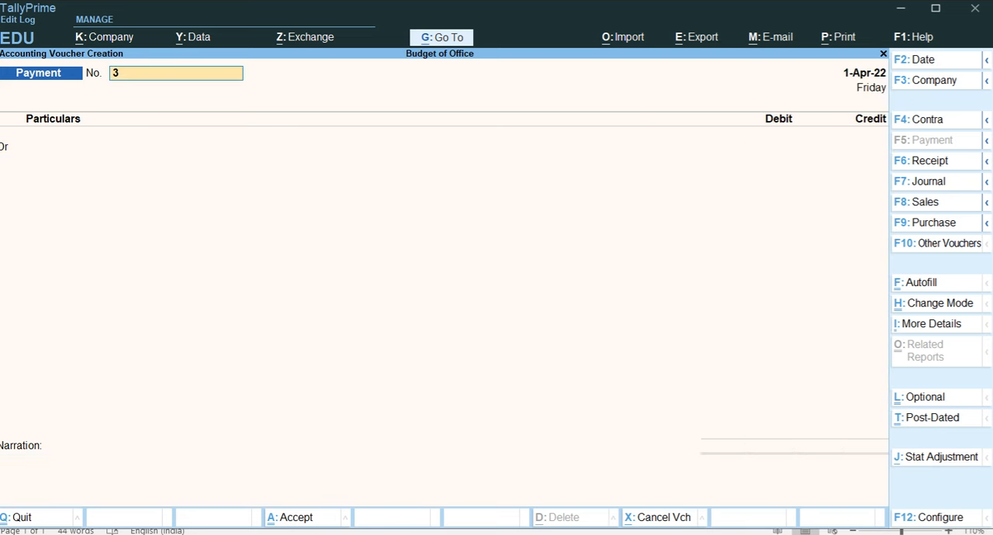
{"action": "key", "text": "Return"}
Check the last transaction in Word, switch to a Sales voucher in TallyPrime, and set its mode to As Voucher.
{"action": "key", "text": "alt+Tab"}
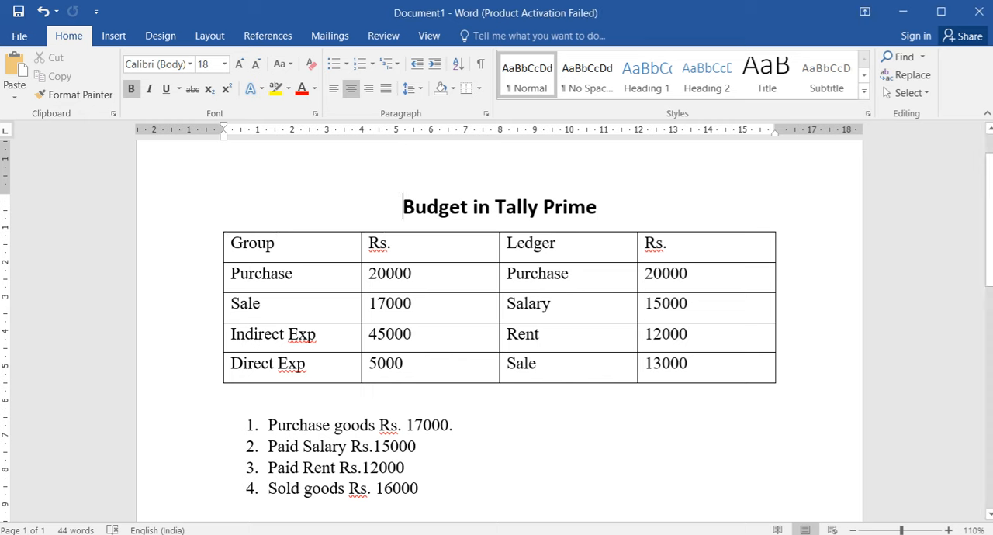
{"action": "key", "text": "alt+Tab"}
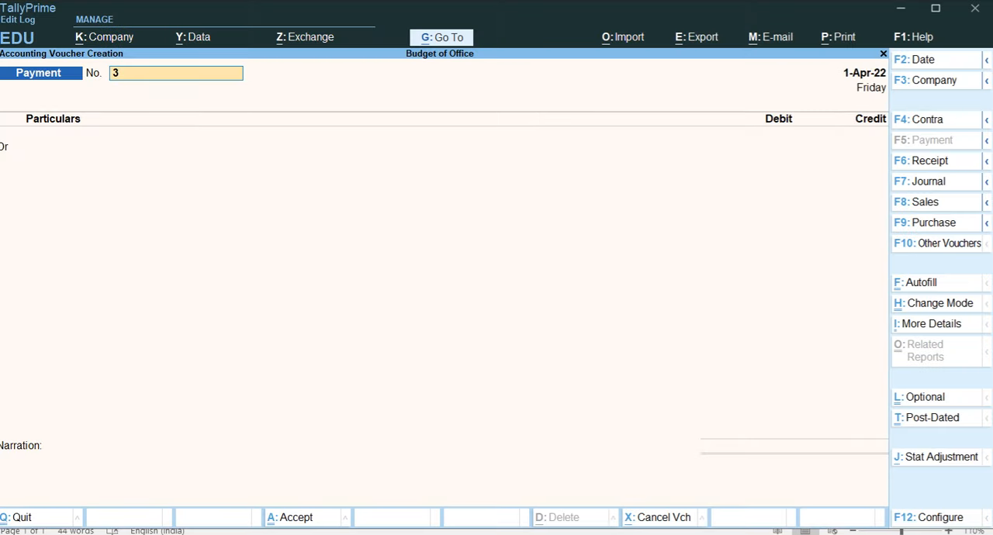
{"action": "key", "text": "F8"}
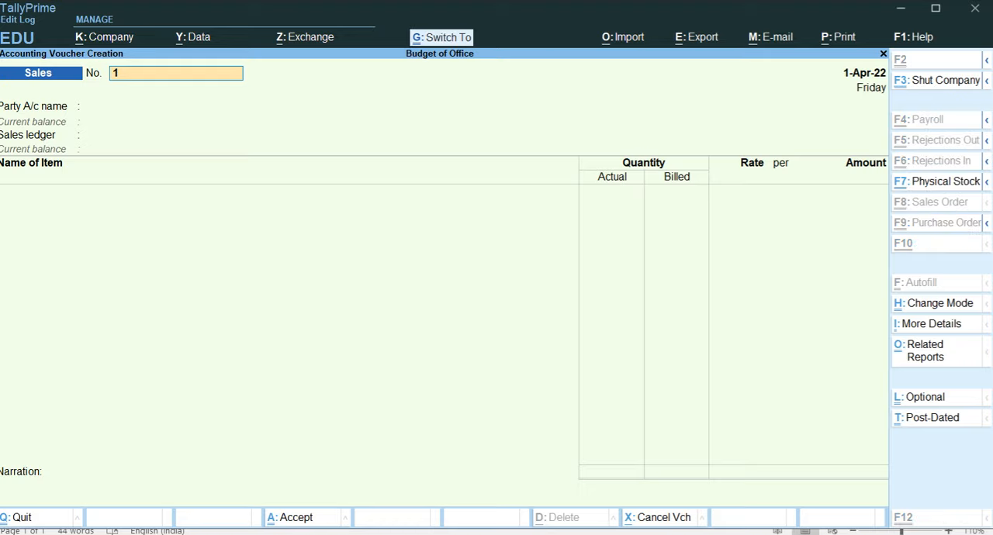
{"action": "key", "text": "ctrl+h"}
{"action": "key", "text": "Down"}
{"action": "key", "text": "Down"}
{"action": "key", "text": "Return"}
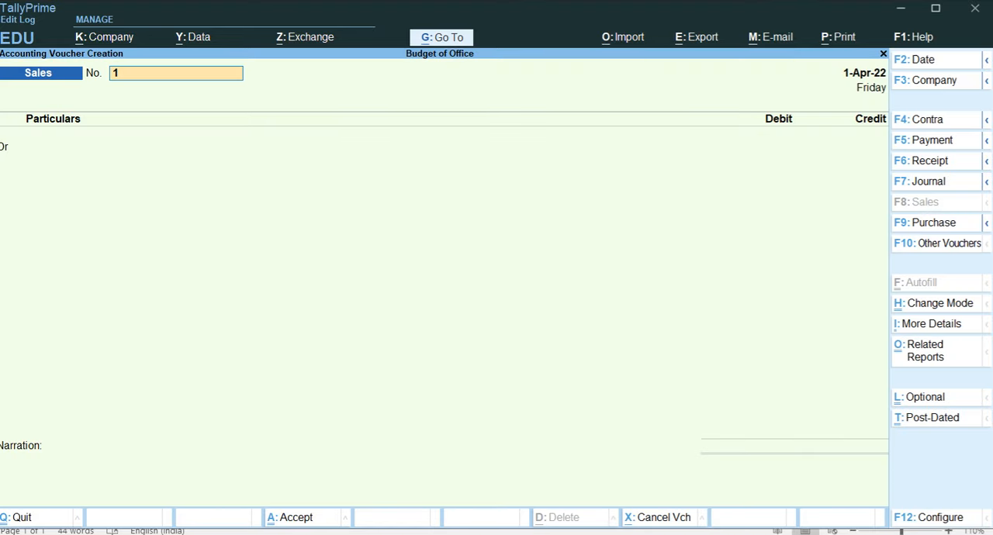
Choose Cash as the Sales voucher's debit ledger and leave the dispatch details blank.
{"action": "key", "text": "Return"}
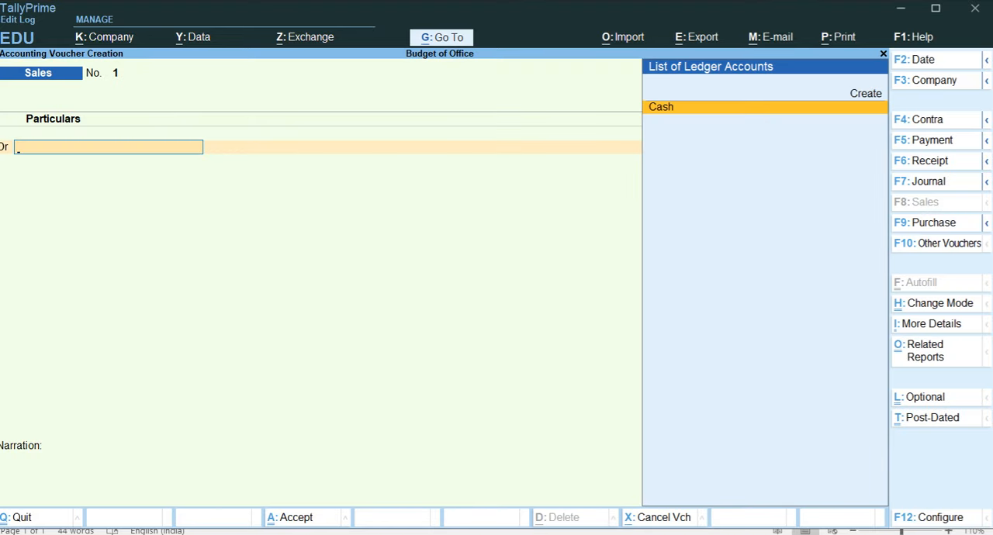
{"action": "key", "text": "Return"}
{"action": "key", "text": "Return"}
{"action": "key", "text": "Return"}
{"action": "key", "text": "Return"}
{"action": "key", "text": "Return"}
{"action": "key", "text": "Return"}
{"action": "key", "text": "Return"}
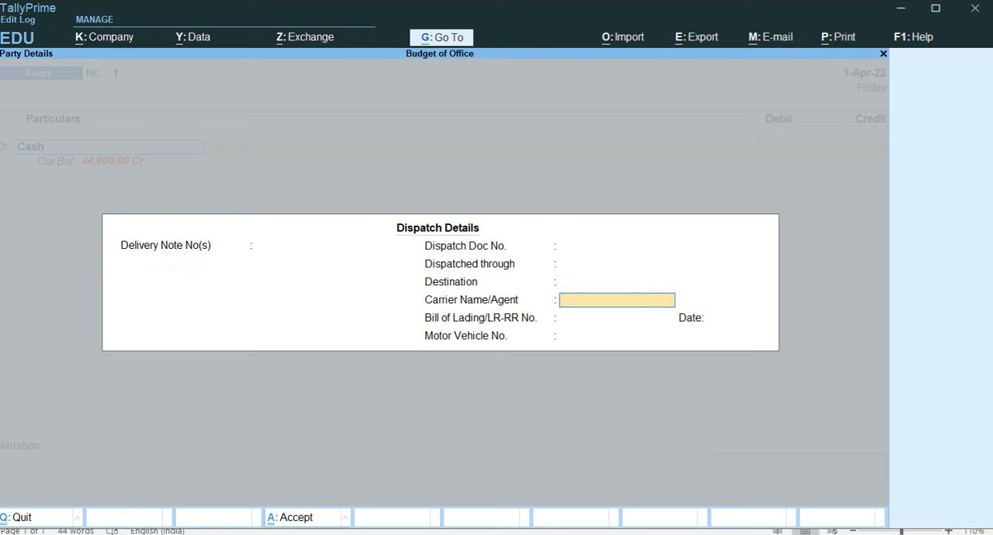
{"action": "key", "text": "Return"}
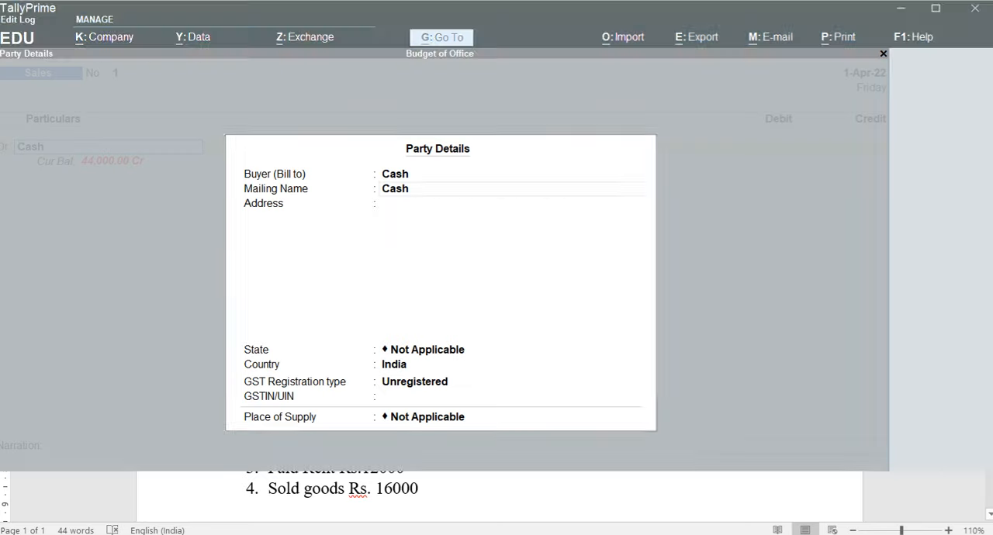
Accept the default Cash party details and debit Cash with 13000 in the Sales voucher.
{"action": "key", "text": "Return"}
{"action": "key", "text": "Return"}
{"action": "key", "text": "Return"}
{"action": "key", "text": "Return"}
{"action": "key", "text": "Return"}
{"action": "key", "text": "Return"}
{"action": "key", "text": "Return"}
{"action": "type", "text": "13000"}
{"action": "key", "text": "Return"}
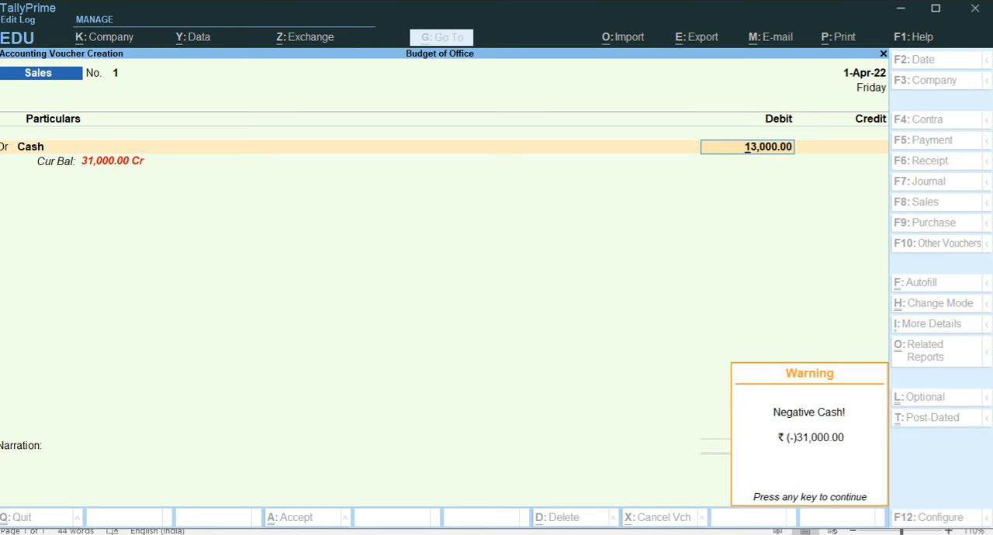
{"action": "key", "text": "Return"}
{"action": "key", "text": "Return"}
{"action": "key", "text": "Return"}
Credit the Sale ledger with 13,000, leave its inventory allocations blank, and save the Sales voucher.
{"action": "key", "text": "Return"}
{"action": "key", "text": "Return"}
{"action": "key", "text": "Return"}
{"action": "key", "text": "Return"}
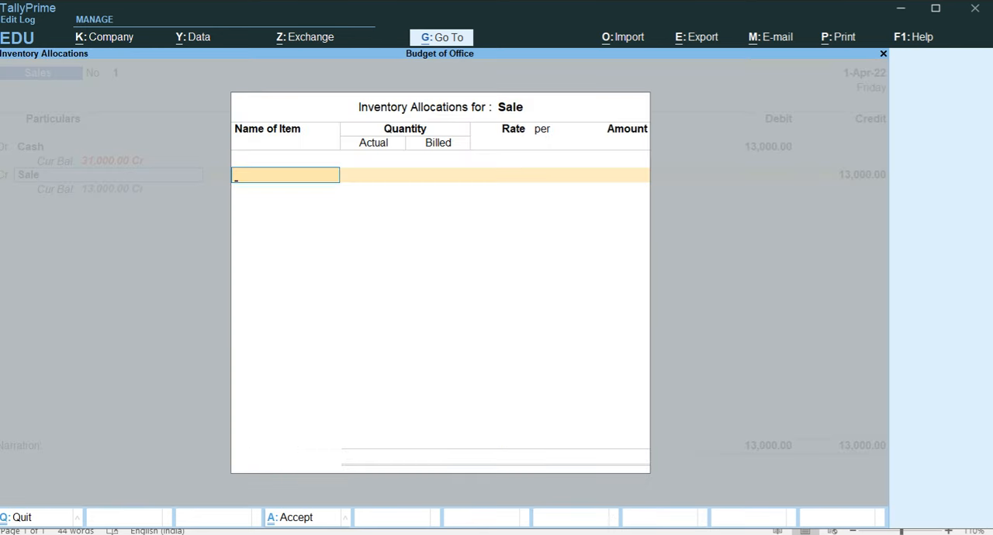
{"action": "key", "text": "Return"}
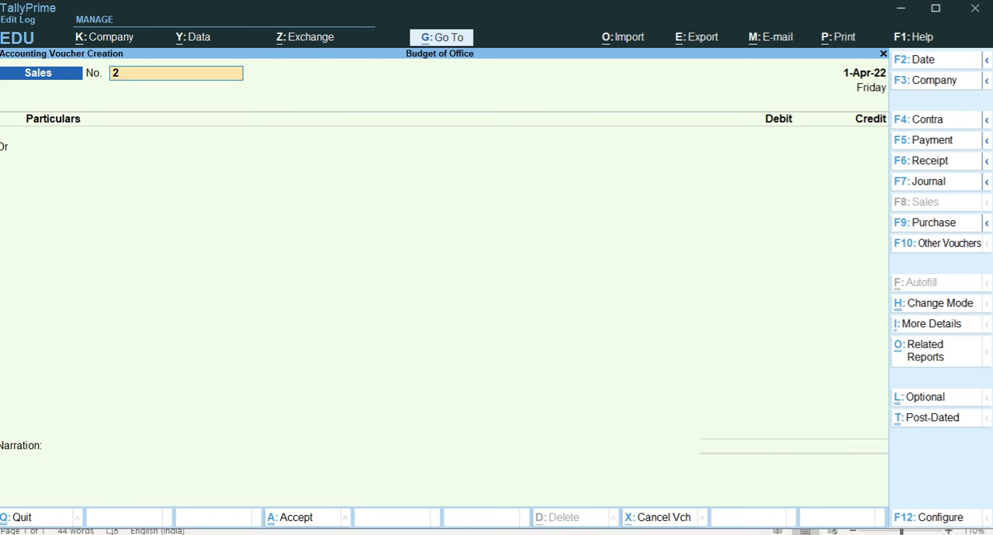
Leave voucher entry and open the Profit & Loss A/c report in its detailed view.
{"action": "key", "text": "BackSpace"}
{"action": "key", "text": "Escape"}
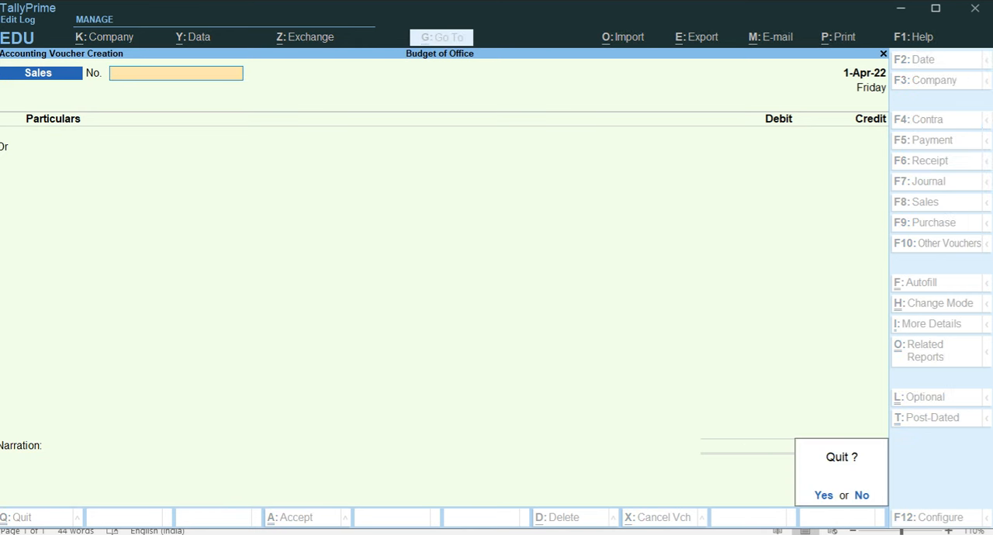
{"action": "key", "text": "Return"}
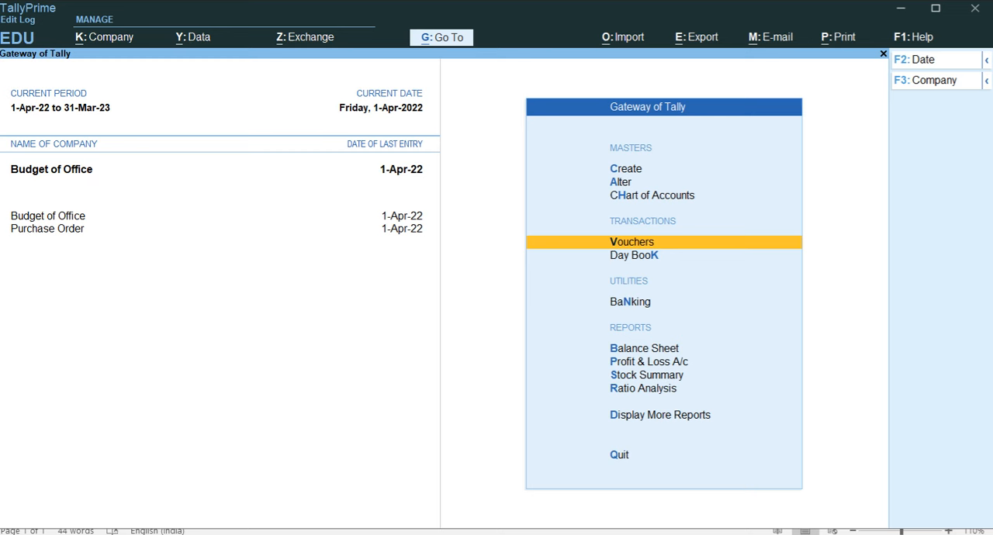
{"action": "key", "text": "Down"}
{"action": "key", "text": "Down"}
{"action": "key", "text": "Down"}
{"action": "key", "text": "Down"}
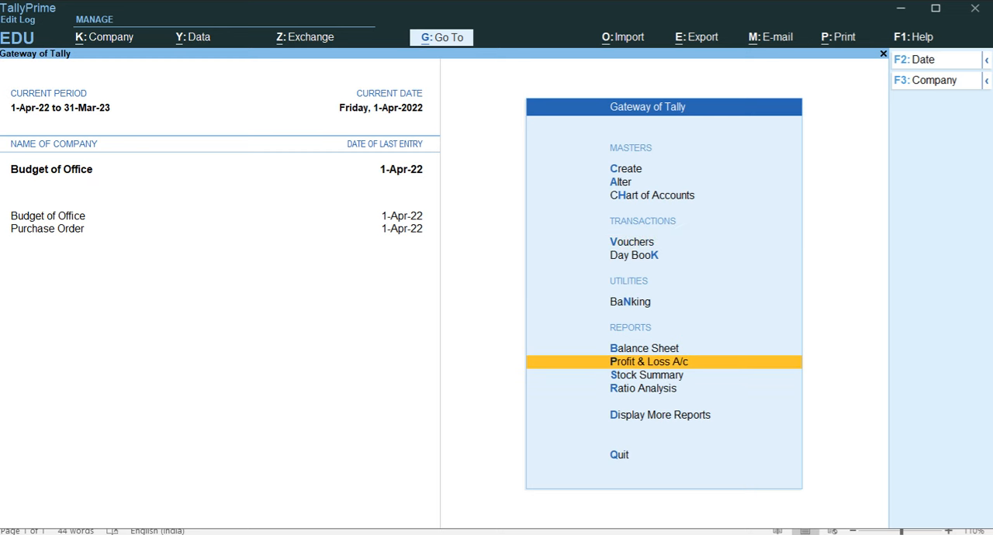
{"action": "key", "text": "Return"}
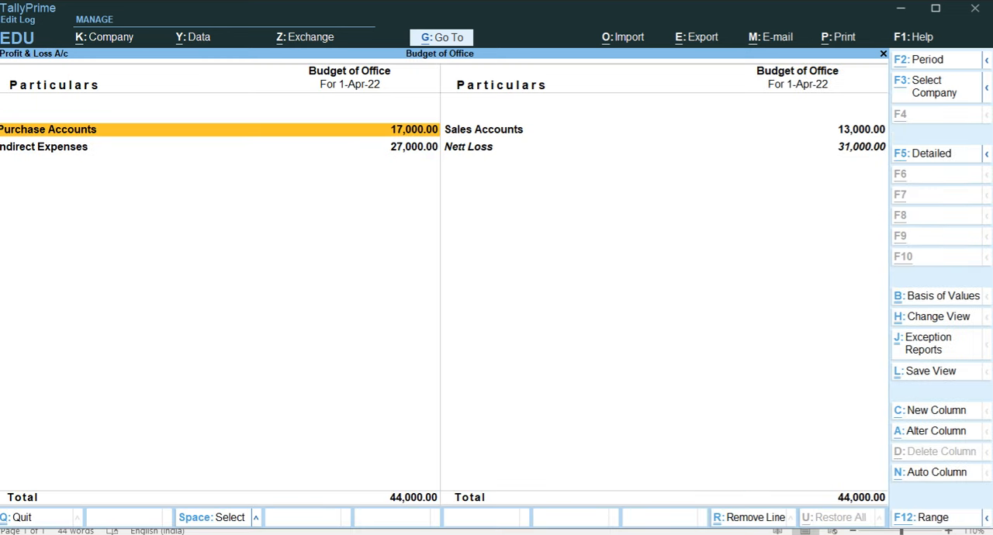
{"action": "key", "text": "alt+F5"}
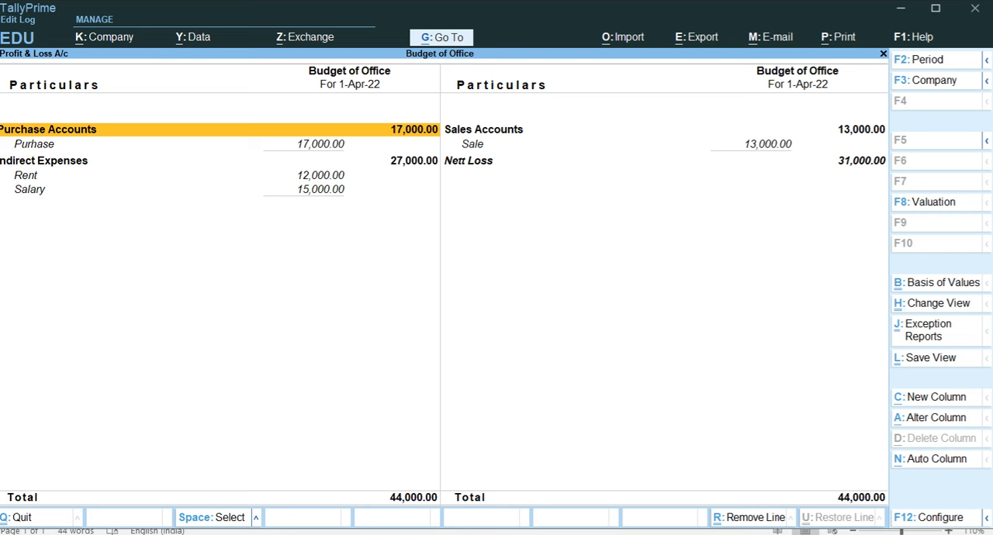
Open the Indirect Expenses group summary and compare its actuals with Office Budget in a budget variance analysis.
{"action": "key", "text": "Down"}
{"action": "key", "text": "Down"}
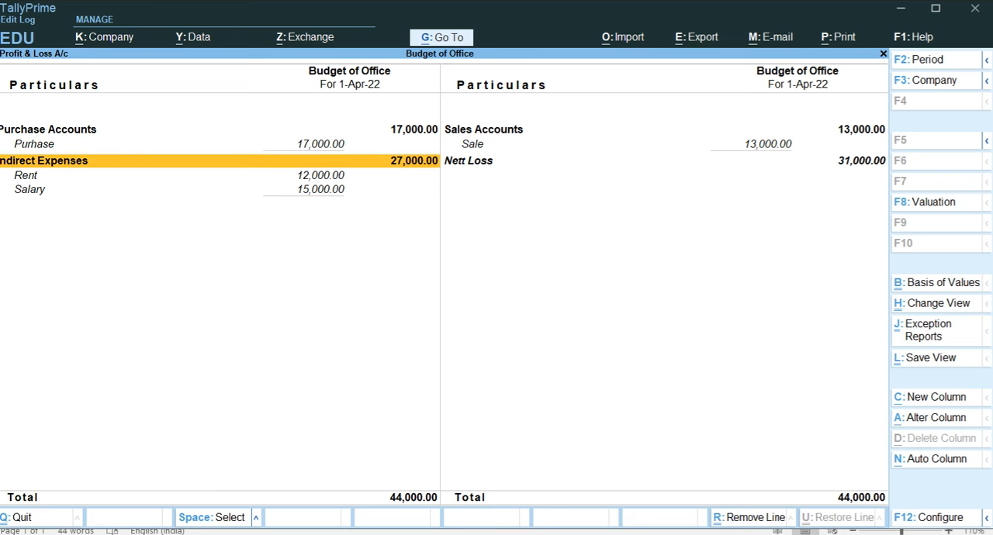
{"action": "key", "text": "Return"}
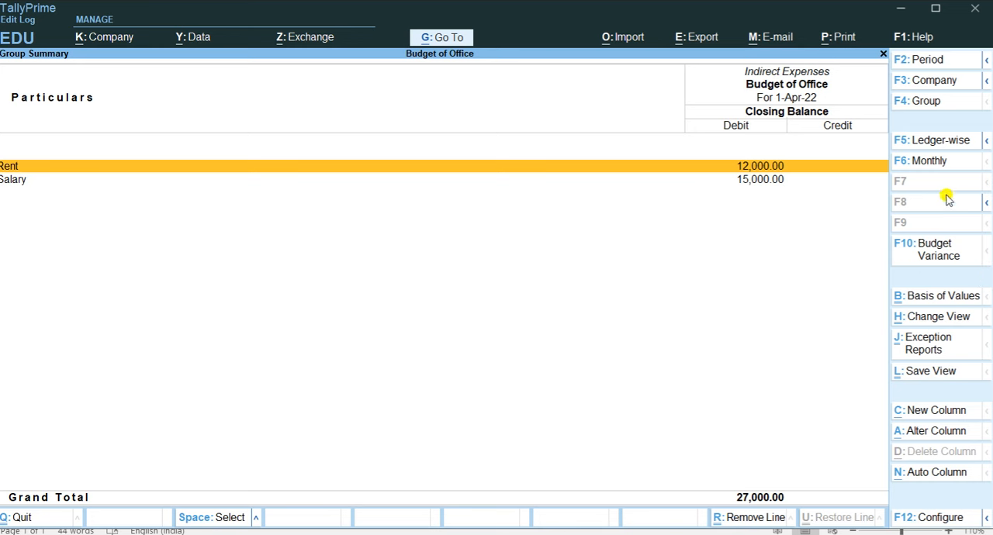
{"action": "left_click", "coordinate": [919, 248]}
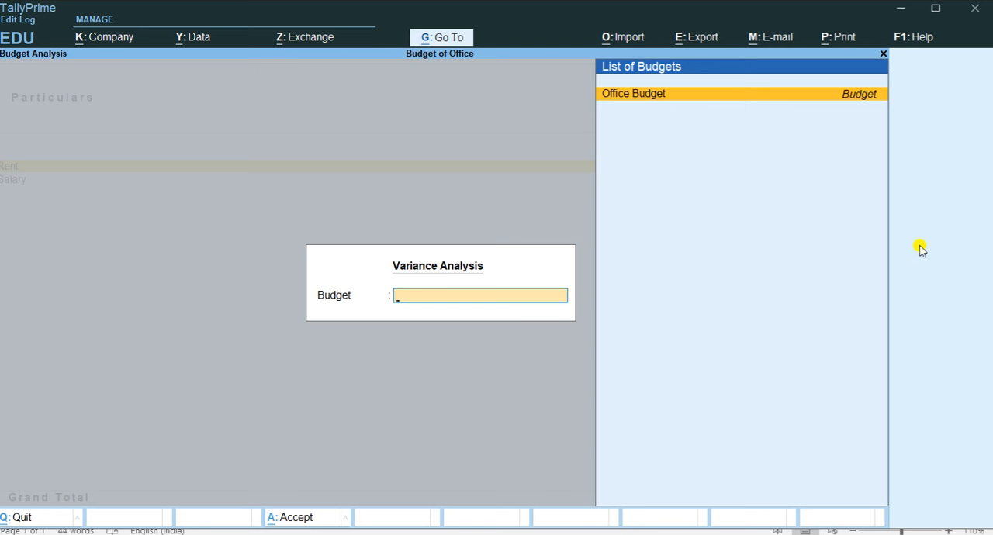
{"action": "key", "text": "Return"}
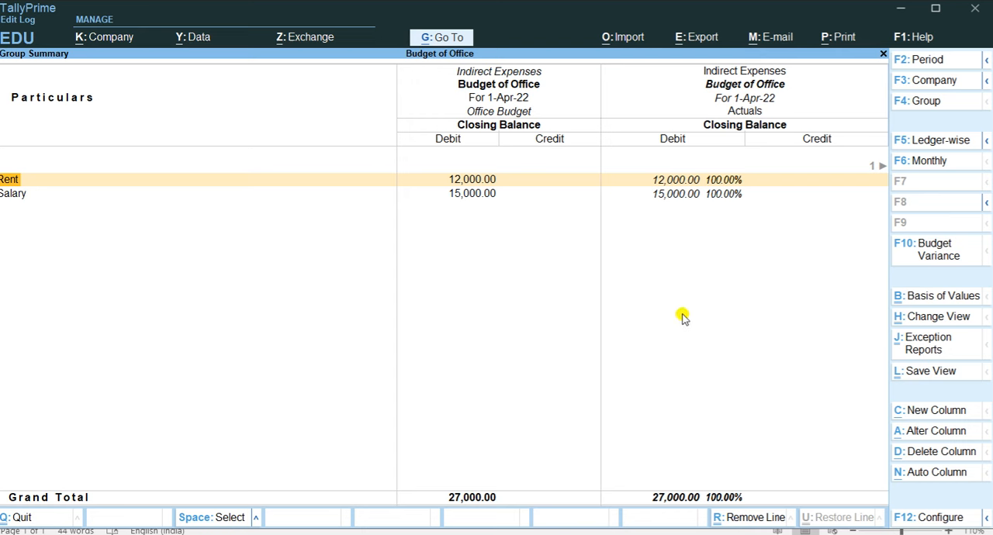
{"action": "key", "text": "Escape"}
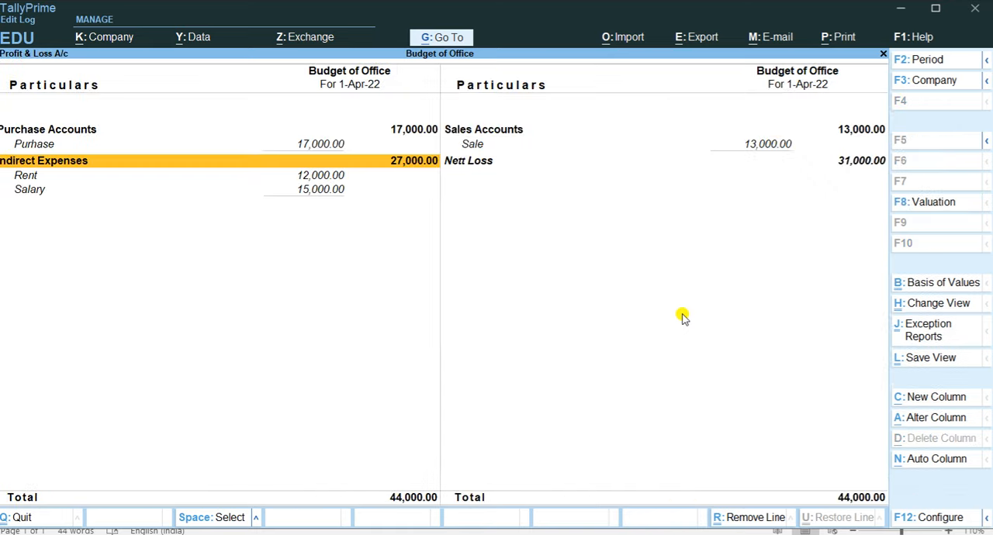
Return to the Gateway of Tally and open the Rent payment voucher from the Day Book for alteration.
{"action": "key", "text": "Escape"}
{"action": "key", "text": "Up"}
{"action": "key", "text": "Up"}
{"action": "key", "text": "Up"}
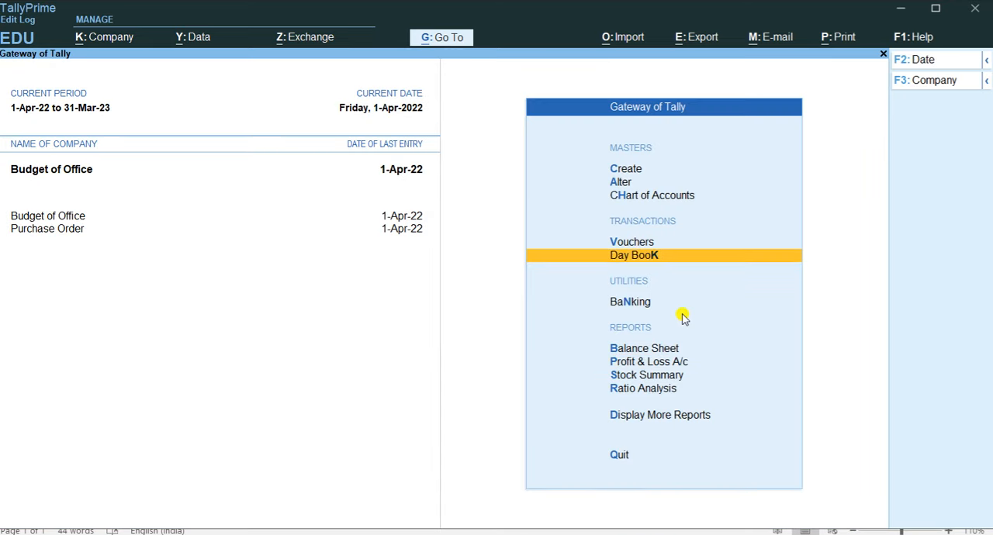
{"action": "key", "text": "Return"}
{"action": "key", "text": "Down"}
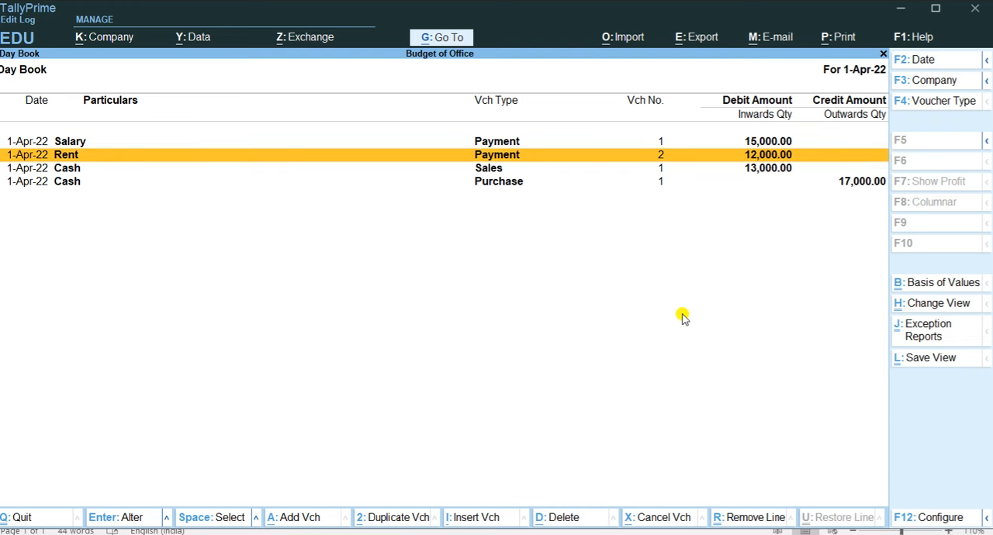
{"action": "key", "text": "Return"}
{"action": "key", "text": "Return"}
{"action": "key", "text": "Return"}
{"action": "key", "text": "Return"}
{"action": "key", "text": "Return"}
Set the Rent debit to 14000 with a matching Cash credit, save the voucher, and leave the Day Book.
{"action": "type", "text": "14000"}
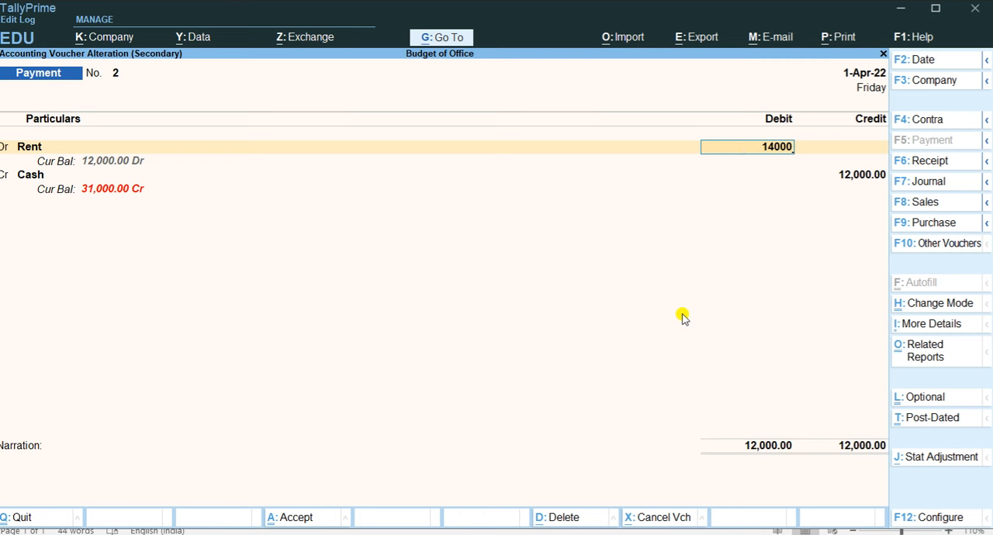
{"action": "key", "text": "Return"}
{"action": "key", "text": "Return"}
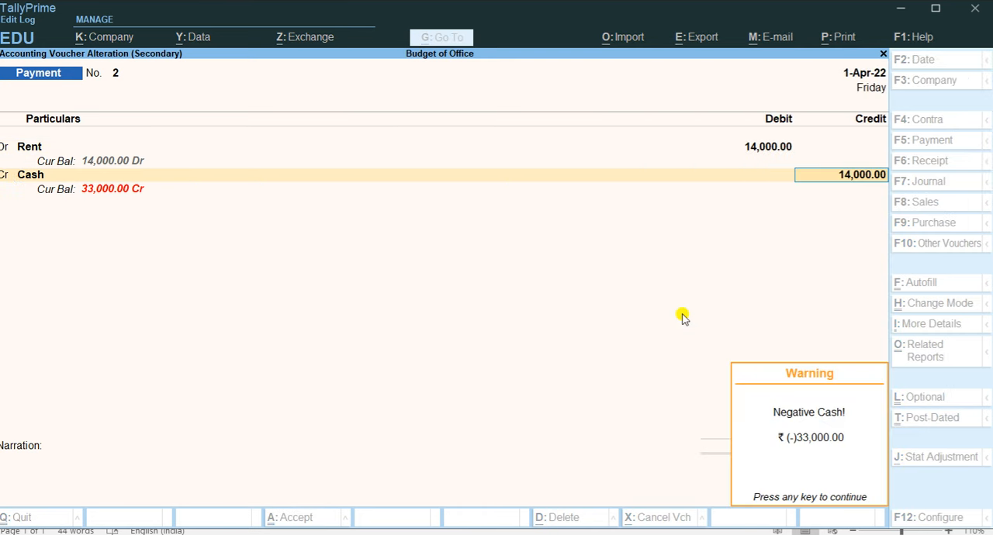
{"action": "key", "text": "Return"}
{"action": "key", "text": "Return"}
Reopen the Profit & Loss A/c report and show it in detail.
{"action": "key", "text": "Return"}
{"action": "key", "text": "Escape"}
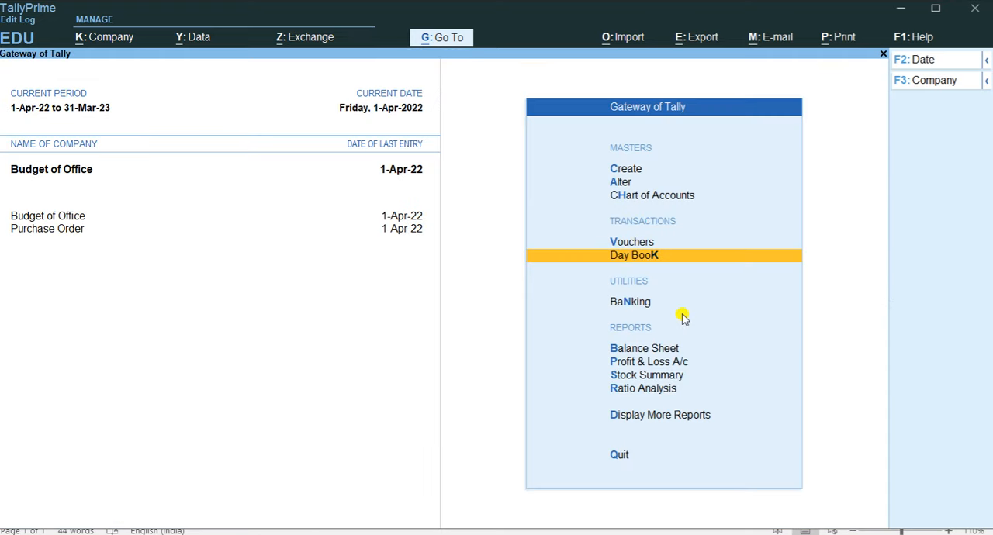
{"action": "key", "text": "Down"}
{"action": "key", "text": "Down"}
{"action": "key", "text": "Down"}
{"action": "key", "text": "Return"}
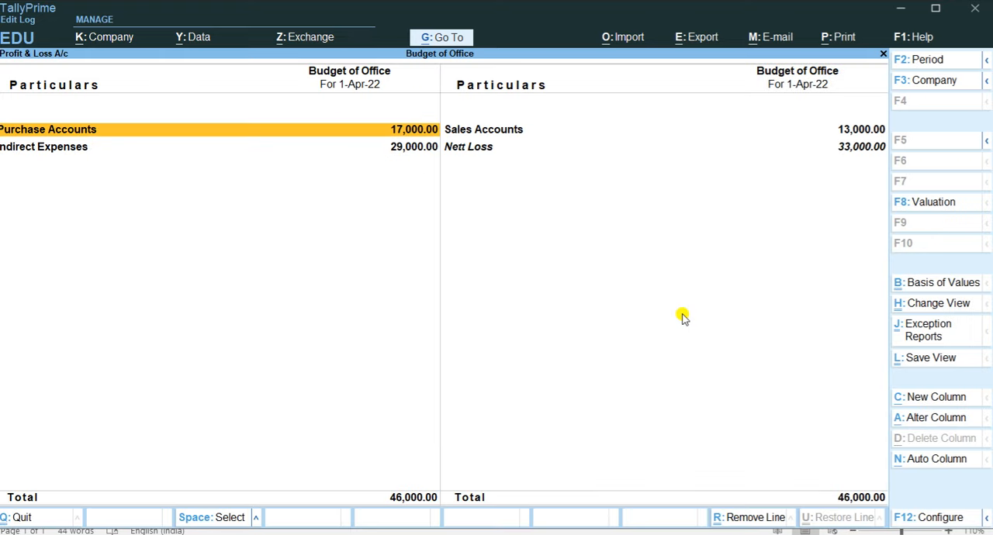
{"action": "key", "text": "alt+F5"}
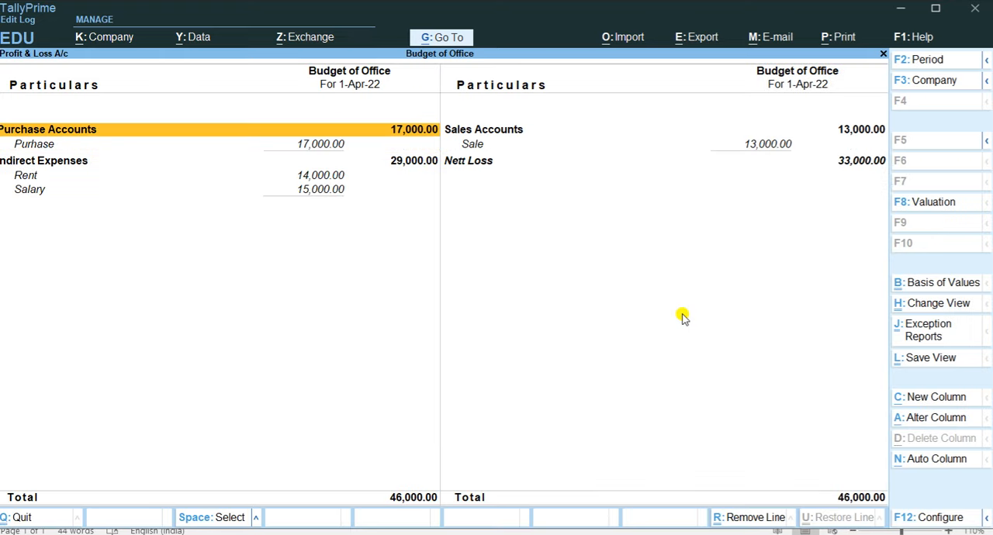
Run the Office Budget variance analysis on Indirect Expenses again and examine the Rent and Salary lines.
{"action": "key", "text": "Down"}
{"action": "key", "text": "Return"}
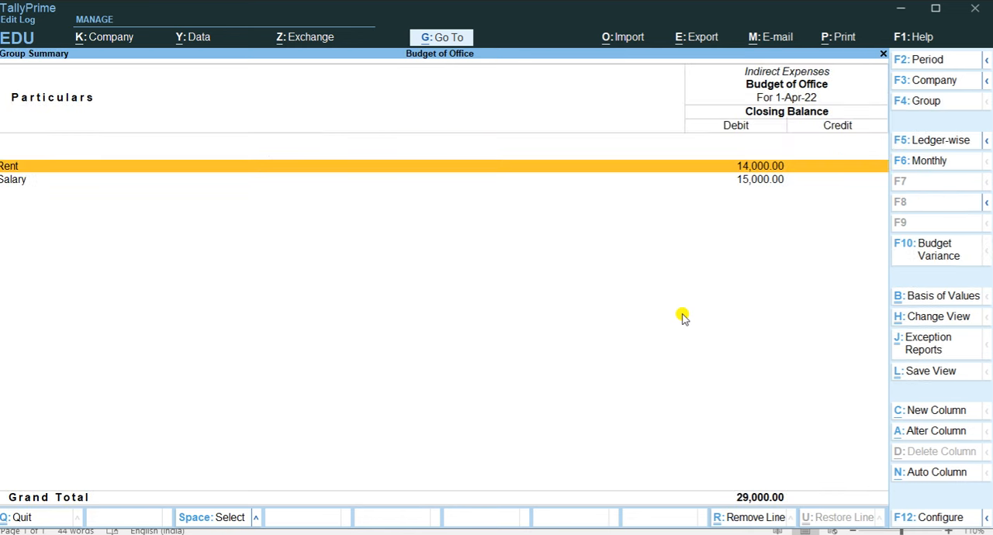
{"action": "key", "text": "F10"}
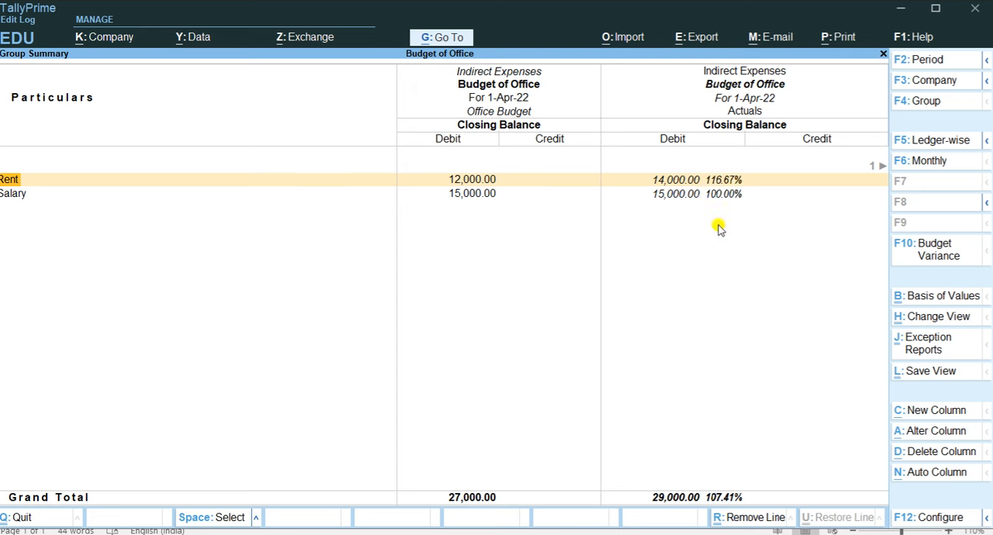
{"action": "left_click", "coordinate": [479, 200]}
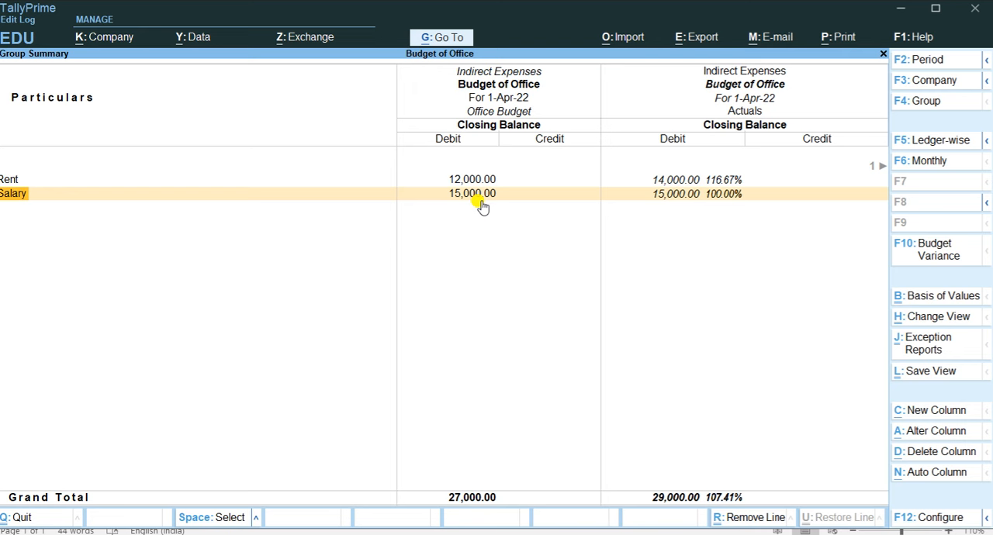